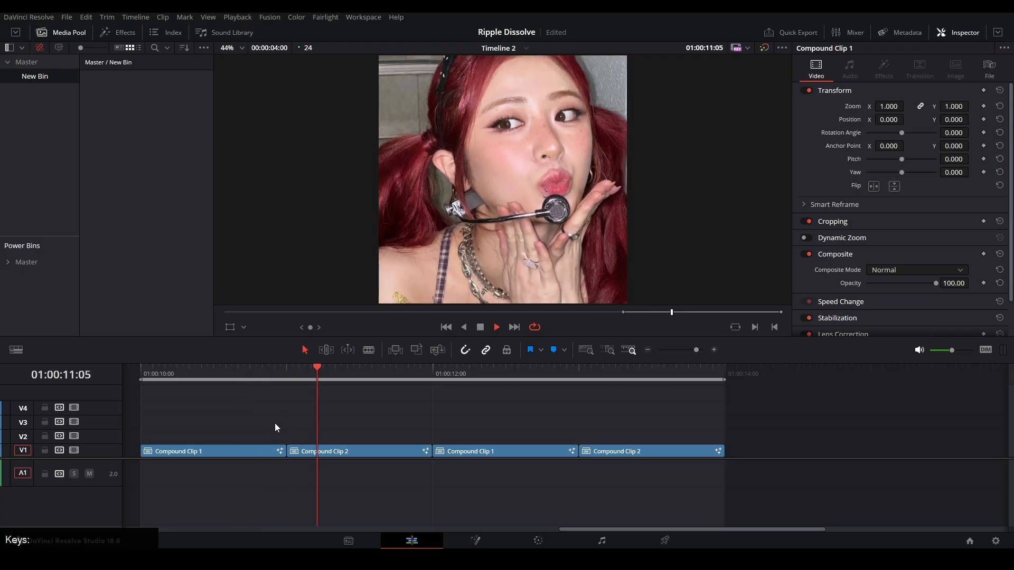
Step: Open the second clip on the timeline, Compound Clip 2, in Fusion and stop its playback
{"action": "key", "text": "space"}
{"action": "left_click", "coordinate": [334, 373]}
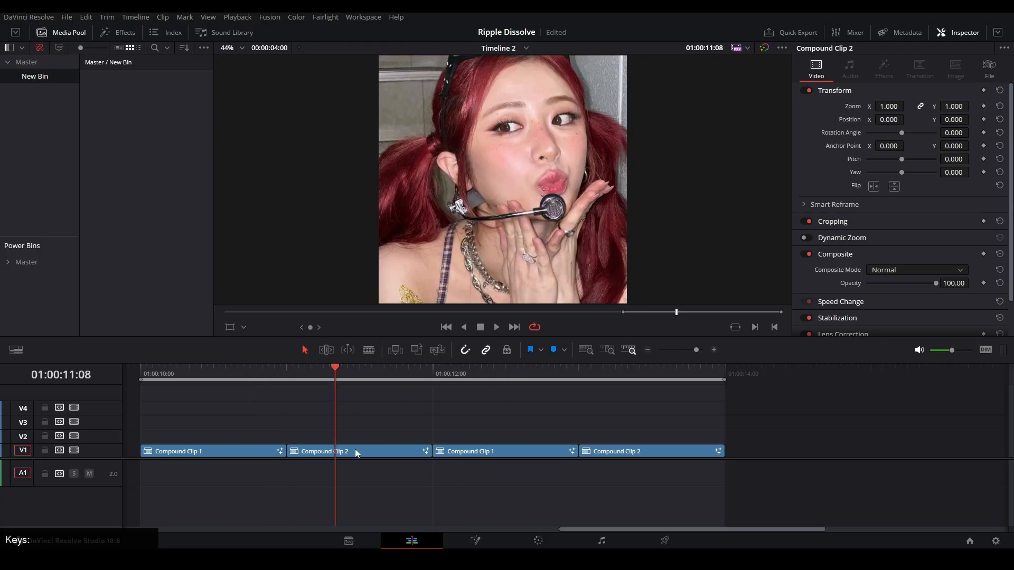
{"action": "left_click", "coordinate": [349, 451]}
{"action": "left_click", "coordinate": [474, 540]}
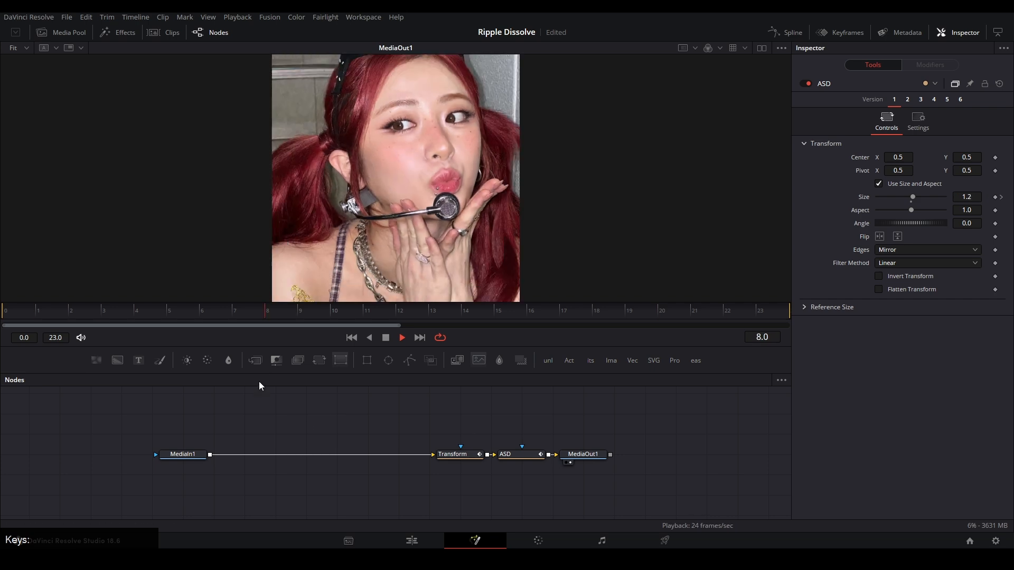
{"action": "key", "text": "space"}
Step: Add a Drip node directly after MediaIn1
{"action": "left_click", "coordinate": [202, 456]}
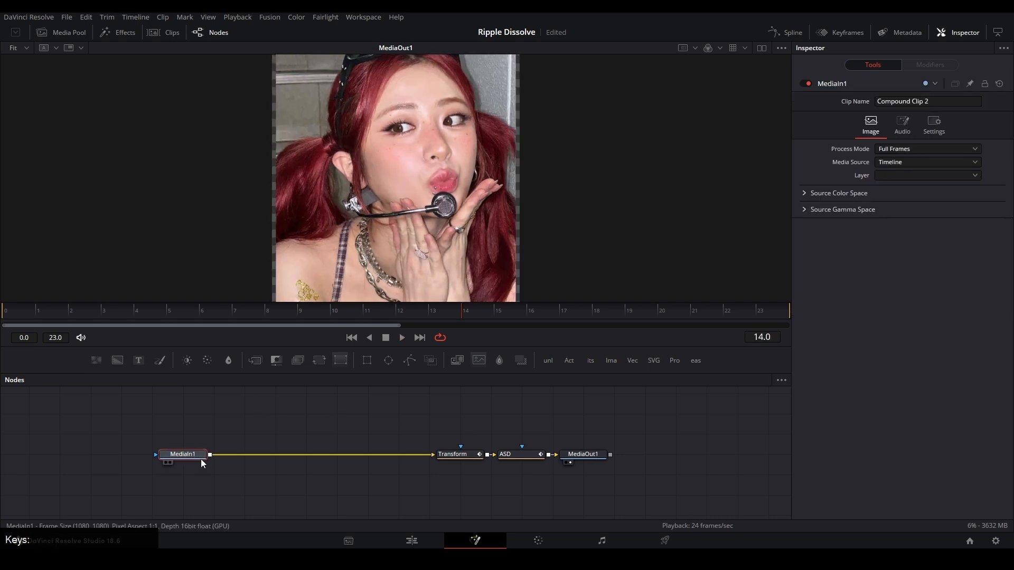
{"action": "key", "text": "shift+space"}
{"action": "type", "text": "color c"}
{"action": "type", "text": "drip"}
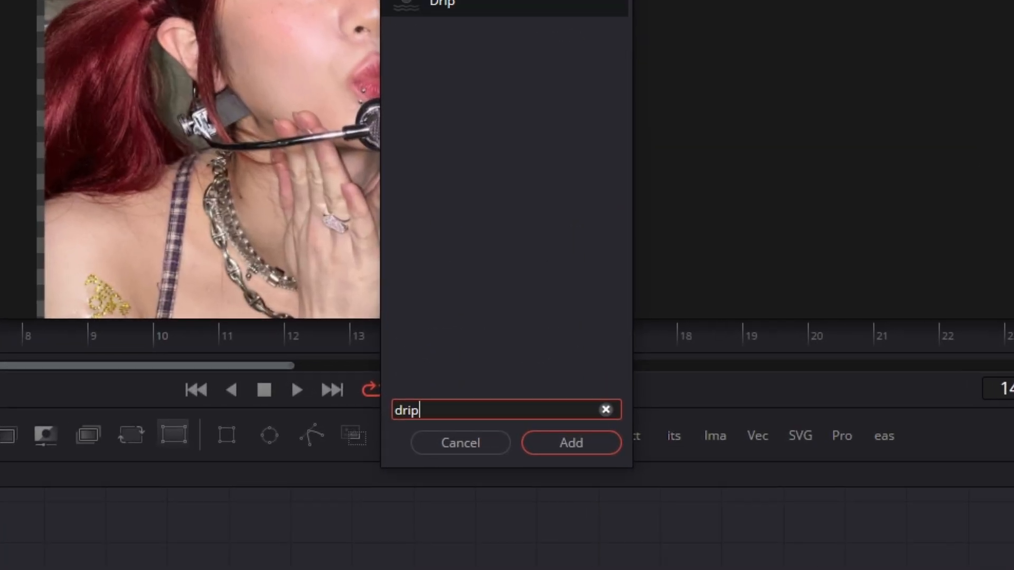
{"action": "key", "text": "Return"}
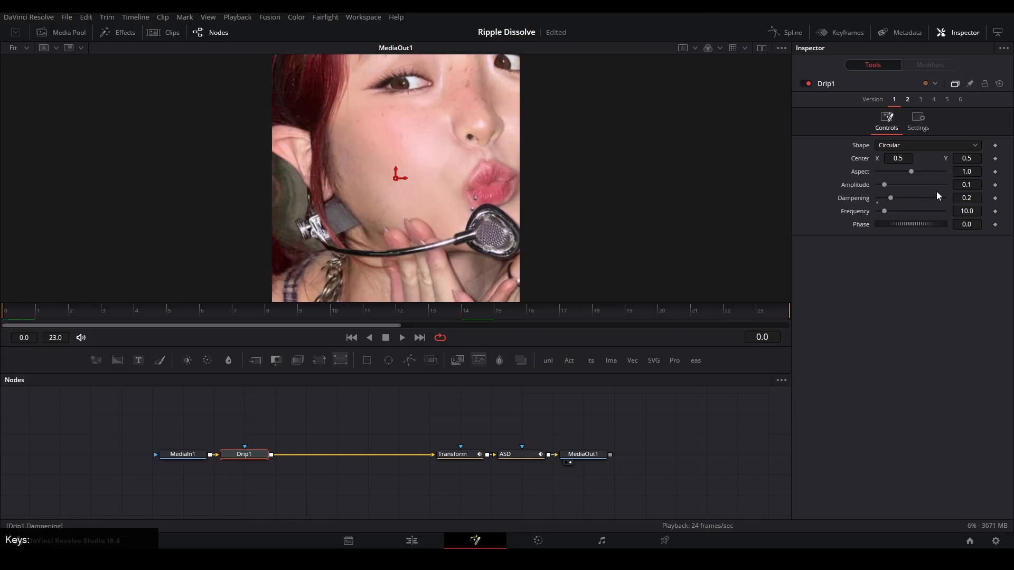
Step: Keyframe the Drip node's Amplitude from 0.15 at frame 0 to 0.0 at frame 23
{"action": "left_click", "coordinate": [995, 186]}
{"action": "key", "text": "Return"}
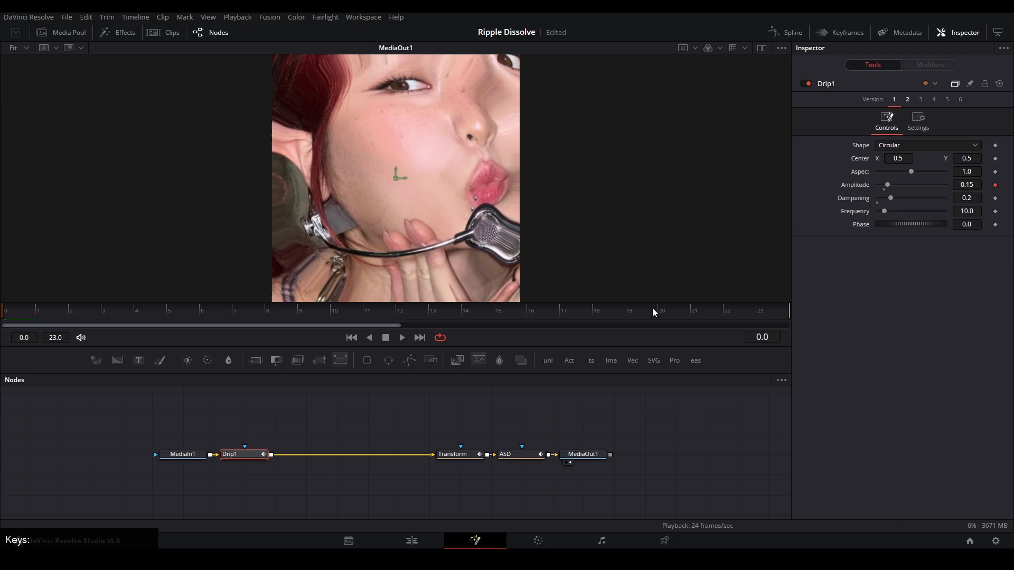
{"action": "left_click", "coordinate": [770, 314]}
{"action": "left_click_drag", "start_coordinate": [887, 185], "coordinate": [760, 183]}
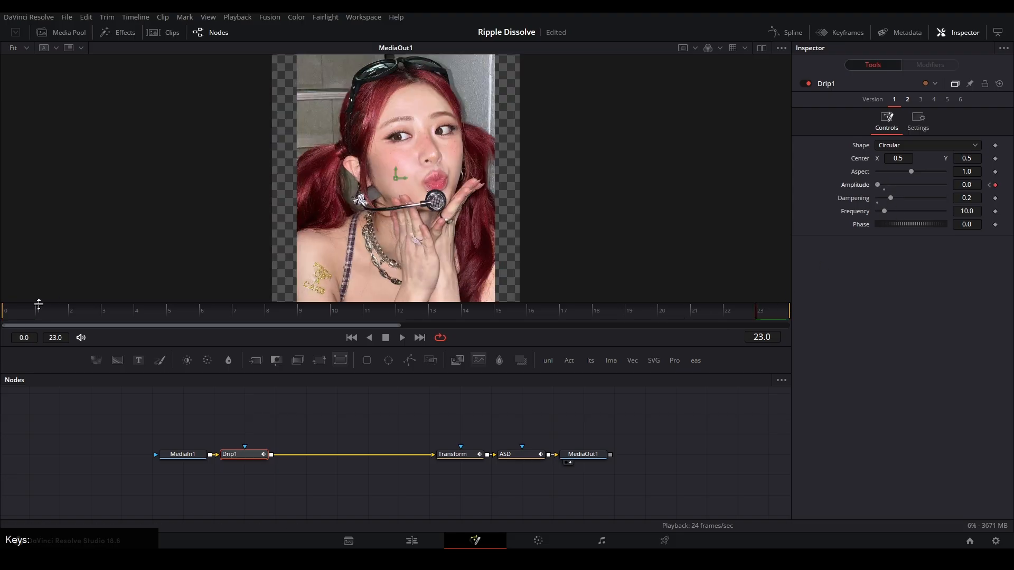
Step: Keyframe the Drip node's Phase from 0.75 at frame 0 to 2.25 at frame 23 and preview the animation
{"action": "left_click", "coordinate": [21, 318]}
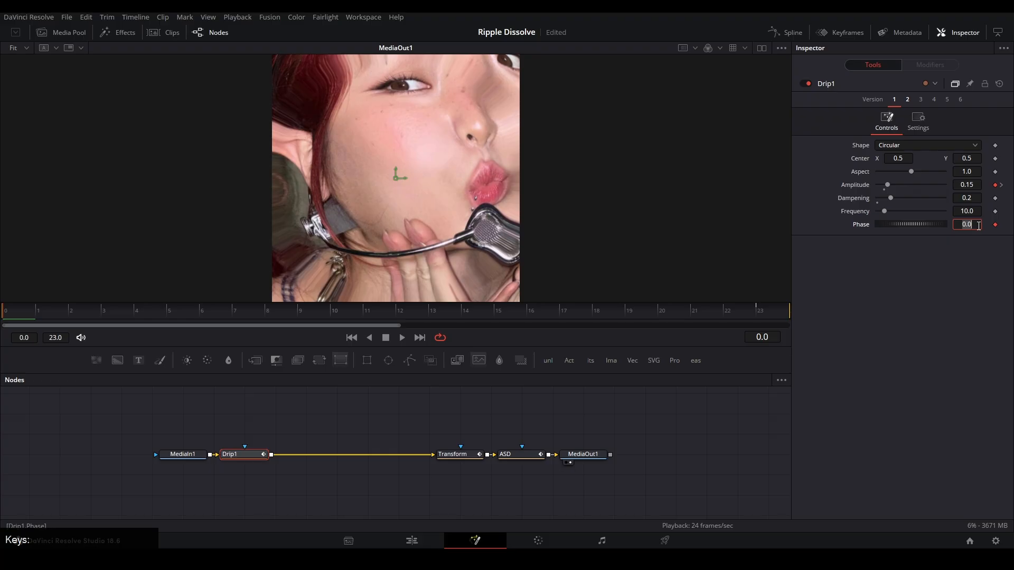
{"action": "key", "text": "Return"}
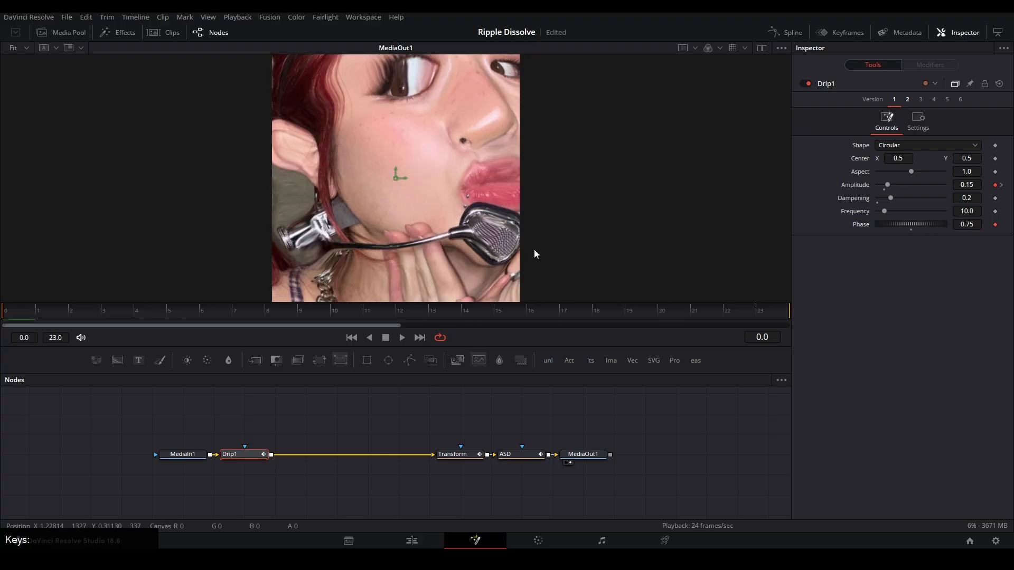
{"action": "left_click", "coordinate": [771, 313]}
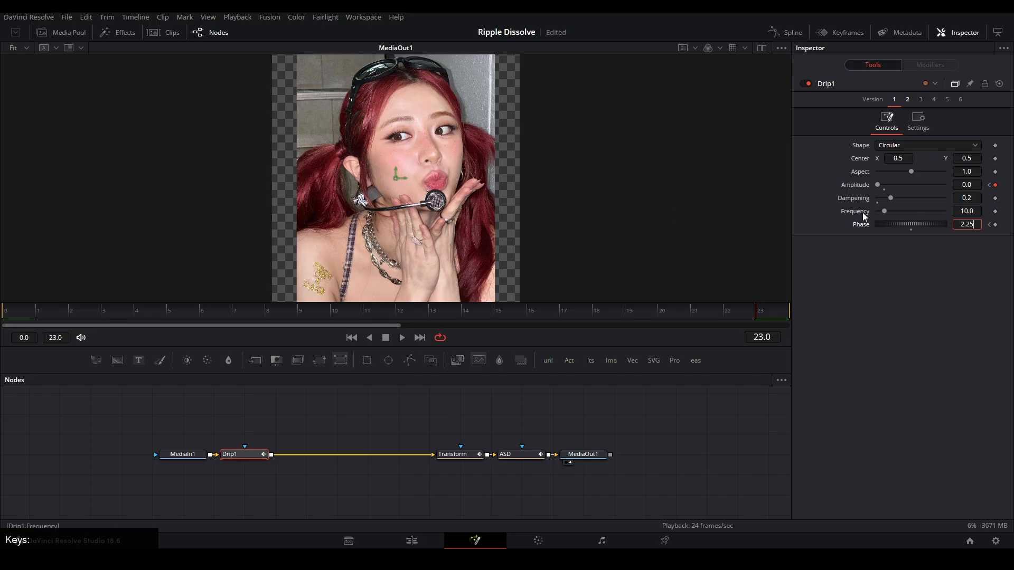
{"action": "key", "text": "Return"}
{"action": "key", "text": "space"}
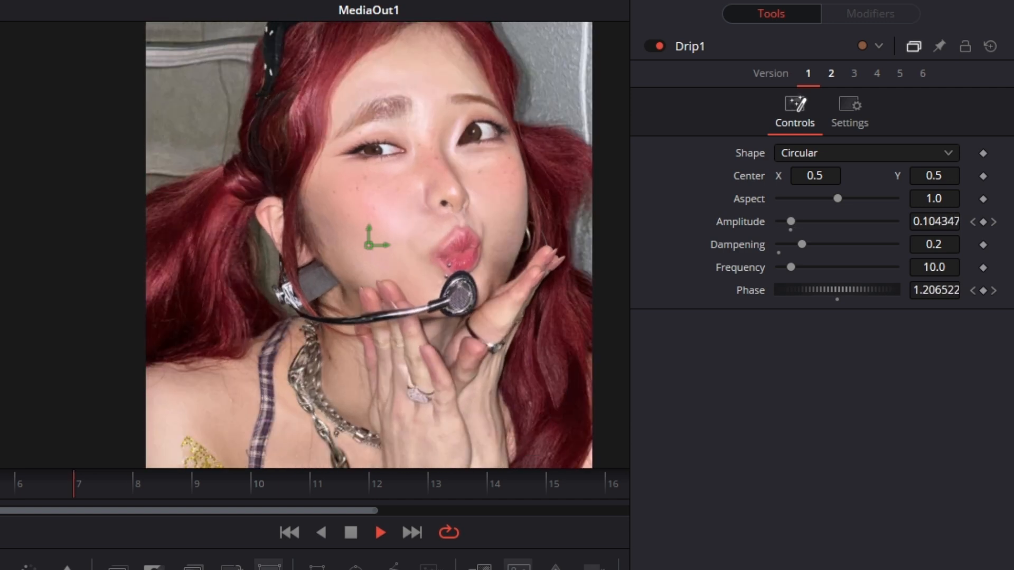
{"action": "key", "text": "space"}
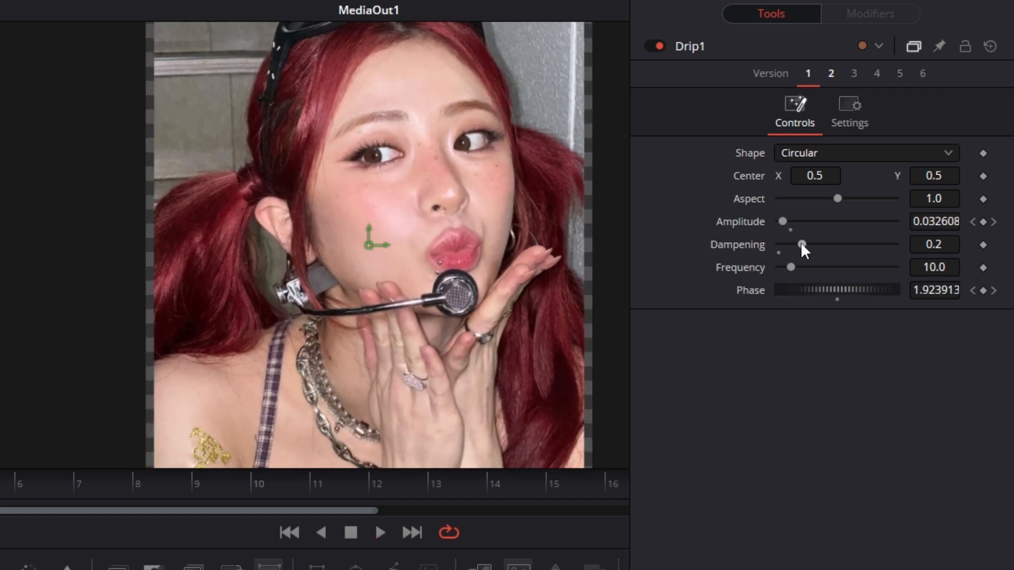
Step: Try a Dampening of 0 on the Drip node and restore it to 0.2
{"action": "left_click_drag", "start_coordinate": [801, 247], "coordinate": [749, 255]}
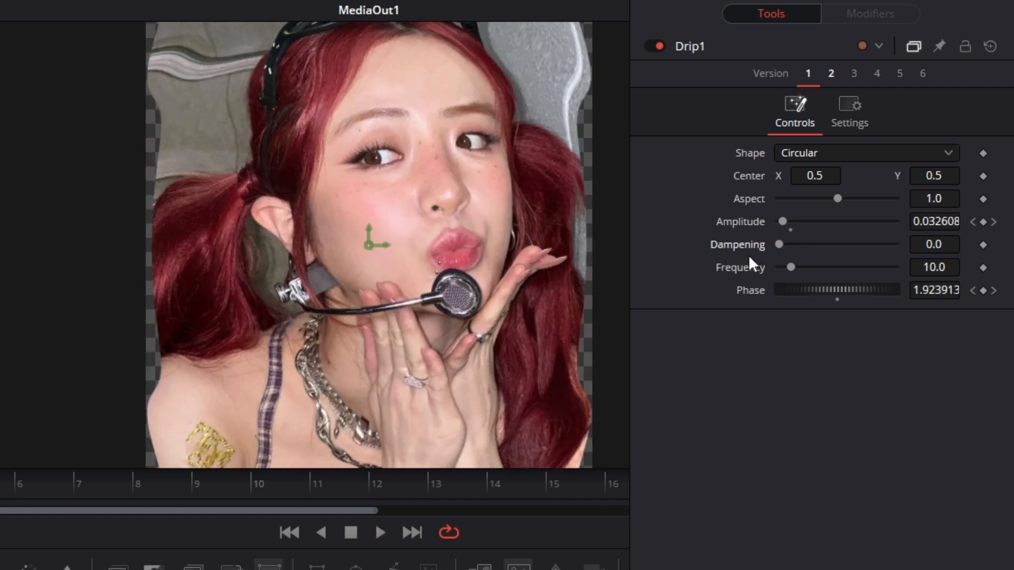
{"action": "left_click", "coordinate": [923, 244]}
{"action": "type", "text": ".2"}
{"action": "key", "text": "Return"}
Step: Set the Drip node's Frequency to 5 and preview the ripple from frame 0
{"action": "left_click", "coordinate": [936, 270]}
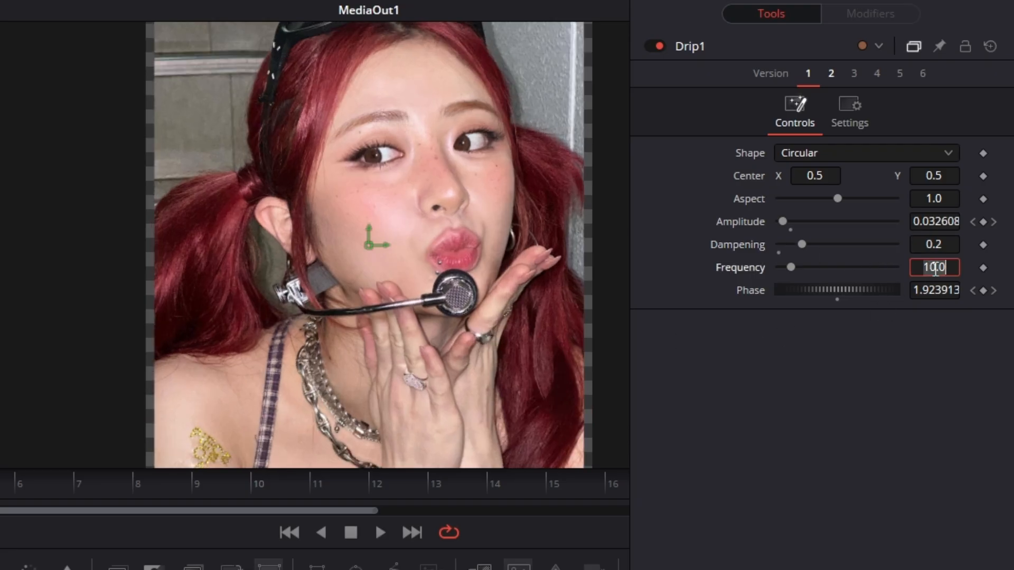
{"action": "type", "text": "5"}
{"action": "key", "text": "Return"}
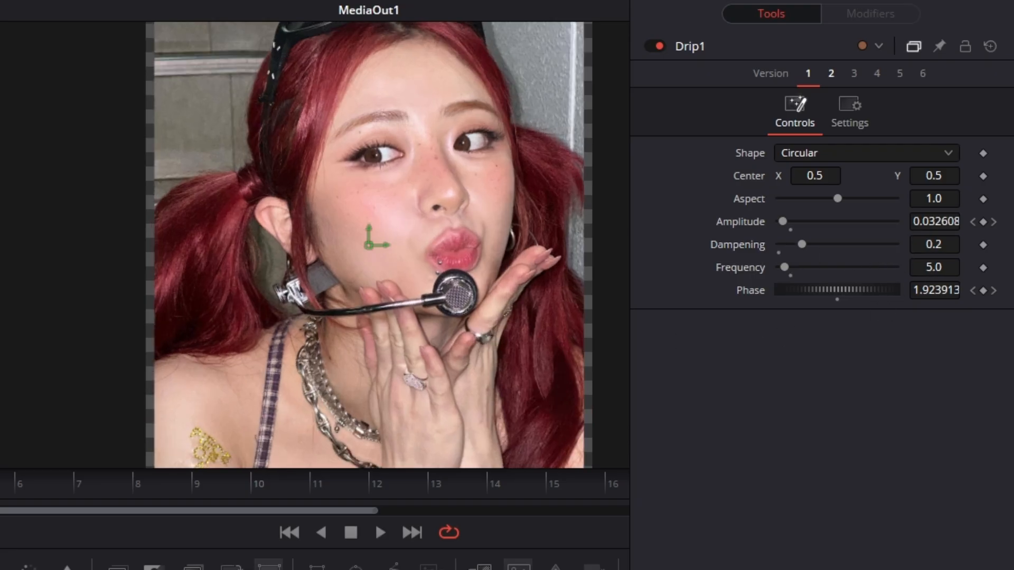
{"action": "left_click", "coordinate": [5, 311]}
{"action": "key", "text": "space"}
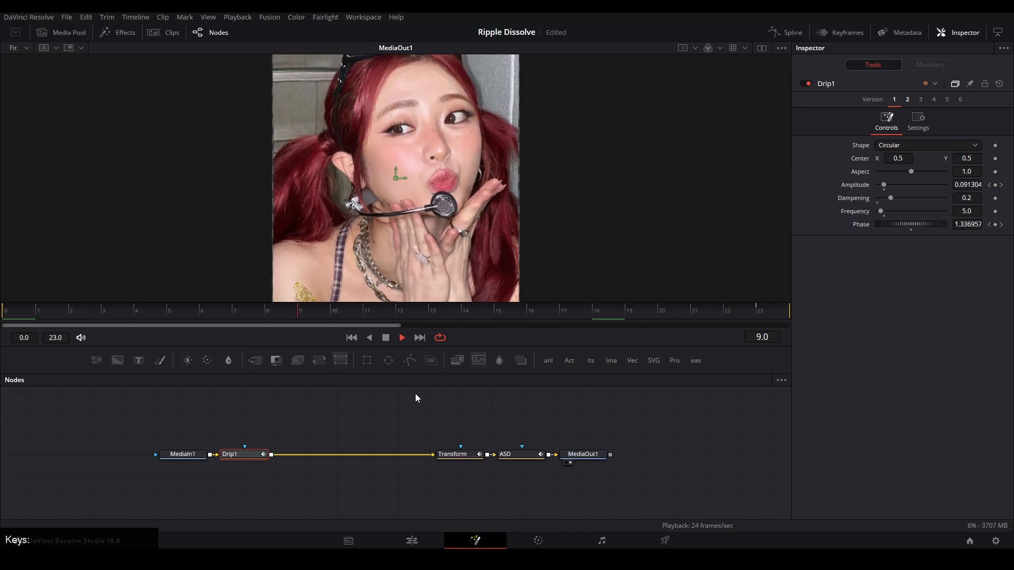
{"action": "left_click", "coordinate": [251, 458]}
{"action": "key", "text": "space"}
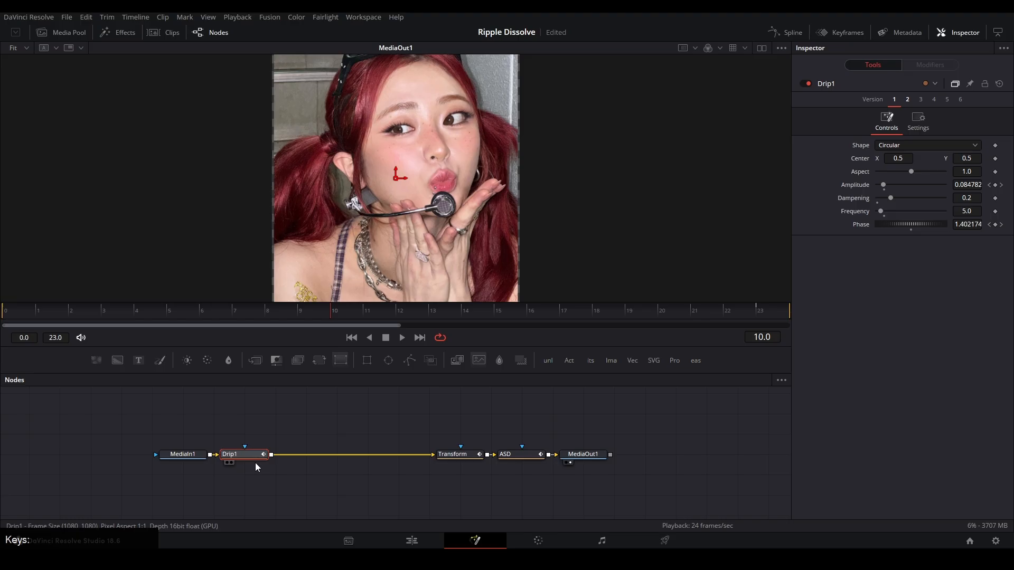
Step: Display Drip1 in the viewer and show only its Amplitude curve in the Spline editor
{"action": "left_click", "coordinate": [231, 463]}
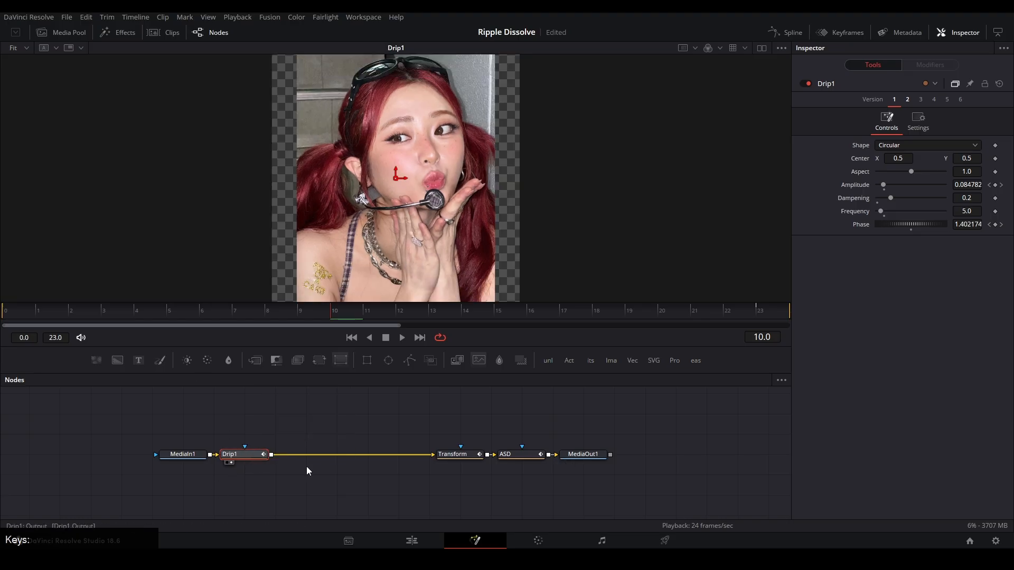
{"action": "left_click", "coordinate": [788, 34]}
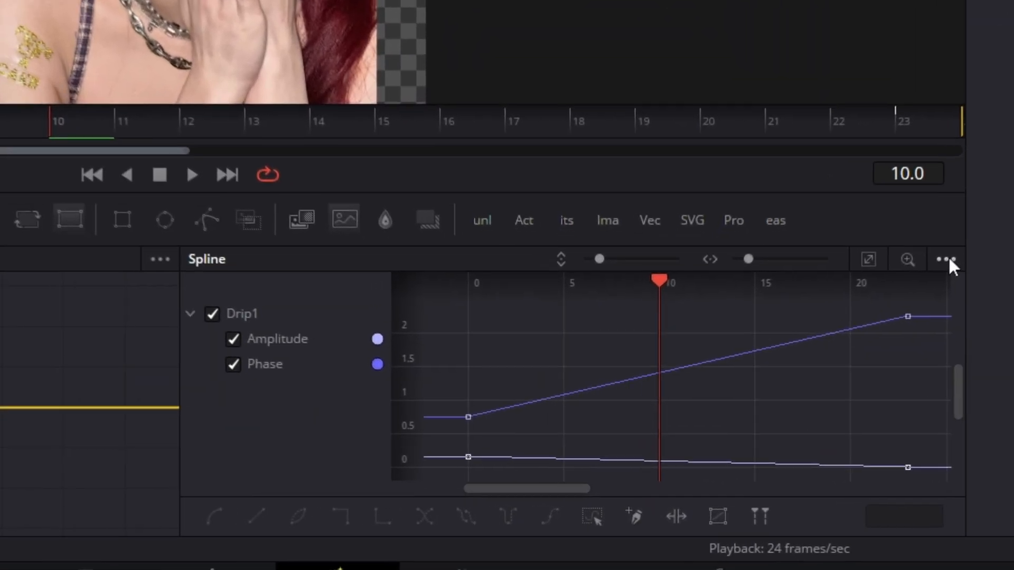
{"action": "left_click", "coordinate": [947, 259]}
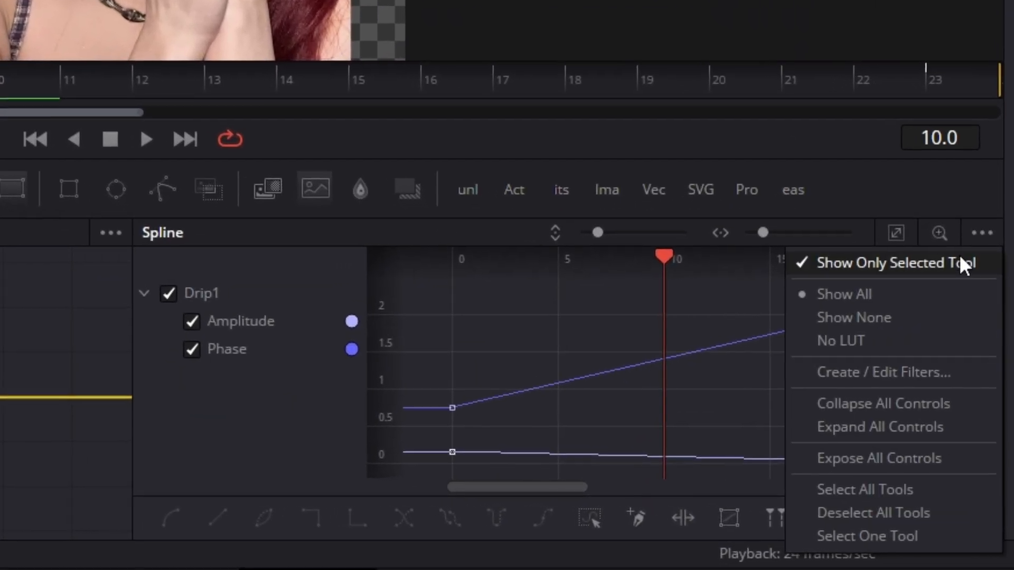
{"action": "left_click", "coordinate": [968, 257]}
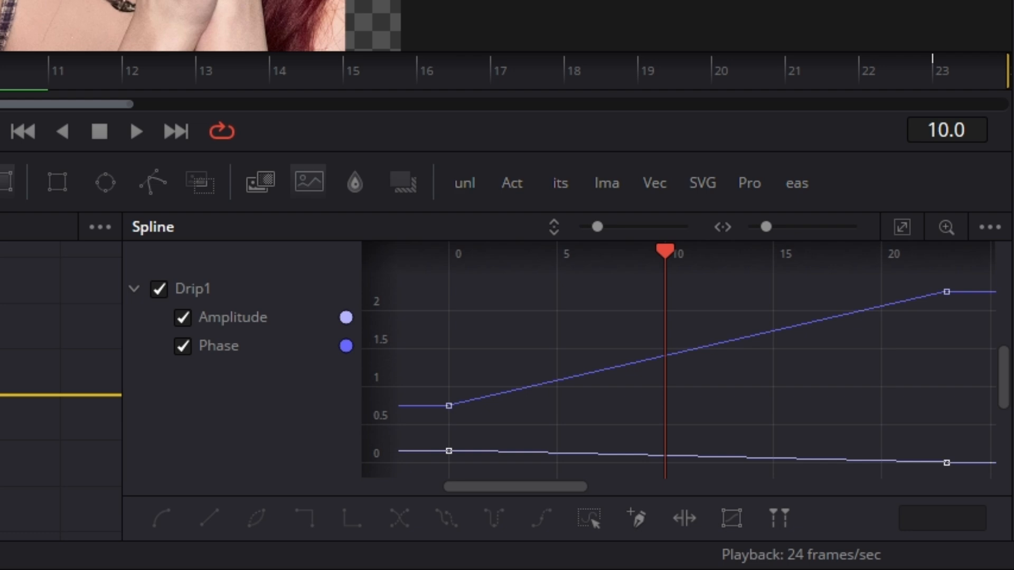
{"action": "left_click", "coordinate": [184, 347]}
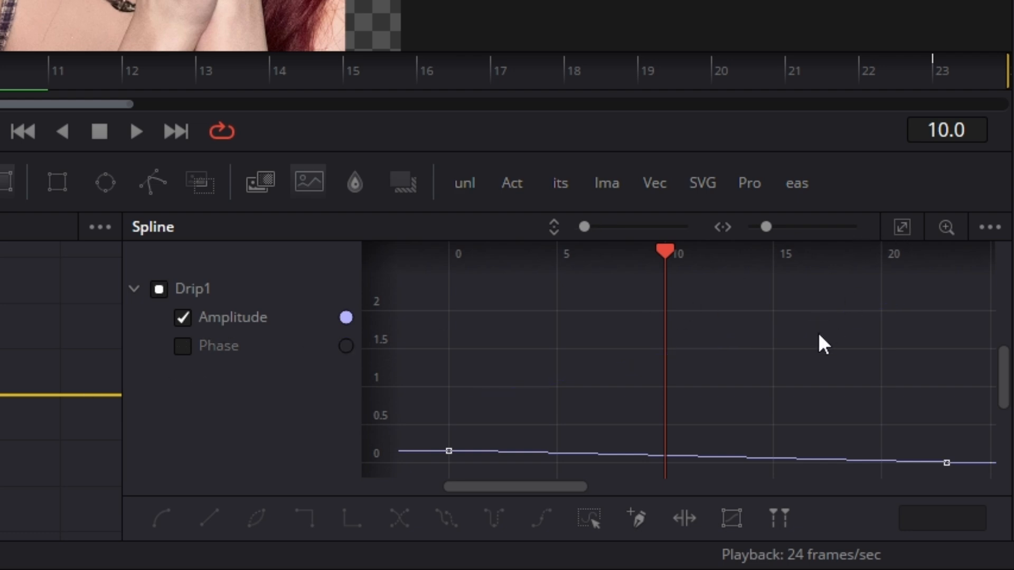
Step: Smooth the Amplitude keyframes, pull the first handle straight down and the last straight up for steep ends, and preview the result
{"action": "key", "text": "ctrl+f"}
{"action": "key", "text": "ctrl+a"}
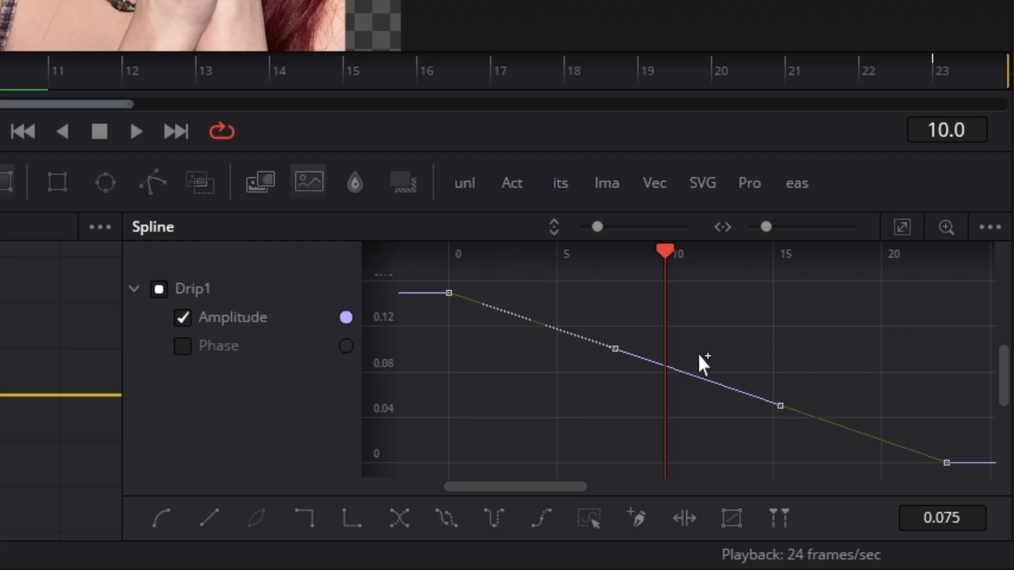
{"action": "key", "text": "s"}
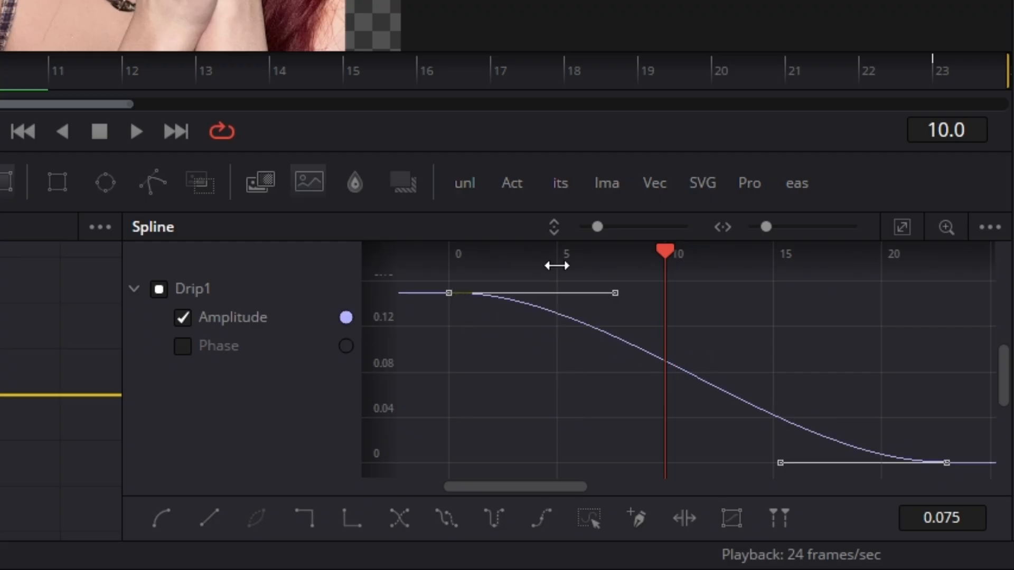
{"action": "left_click_drag", "start_coordinate": [607, 295], "coordinate": [437, 374]}
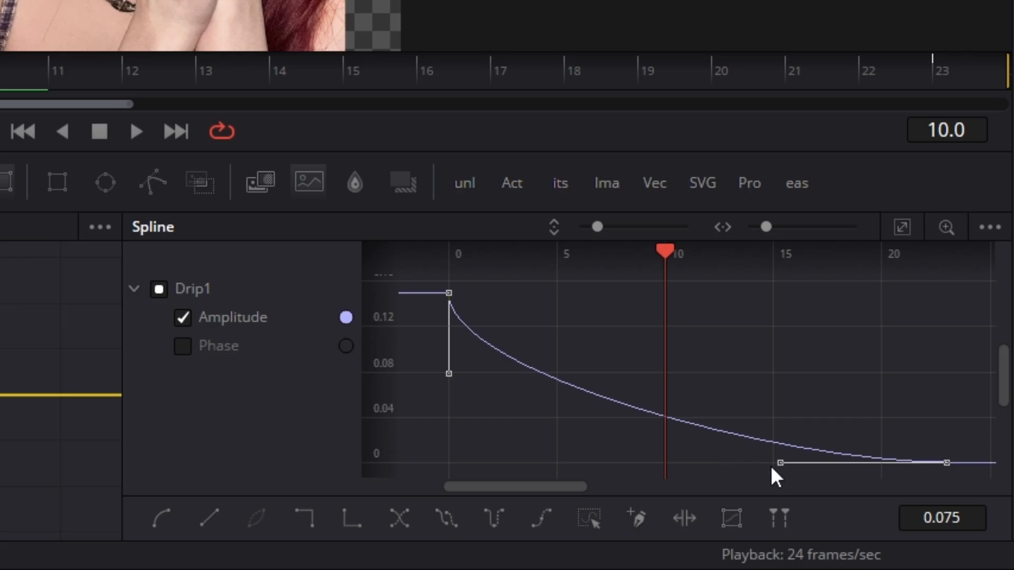
{"action": "left_click_drag", "start_coordinate": [776, 464], "coordinate": [948, 398]}
{"action": "key", "text": "space"}
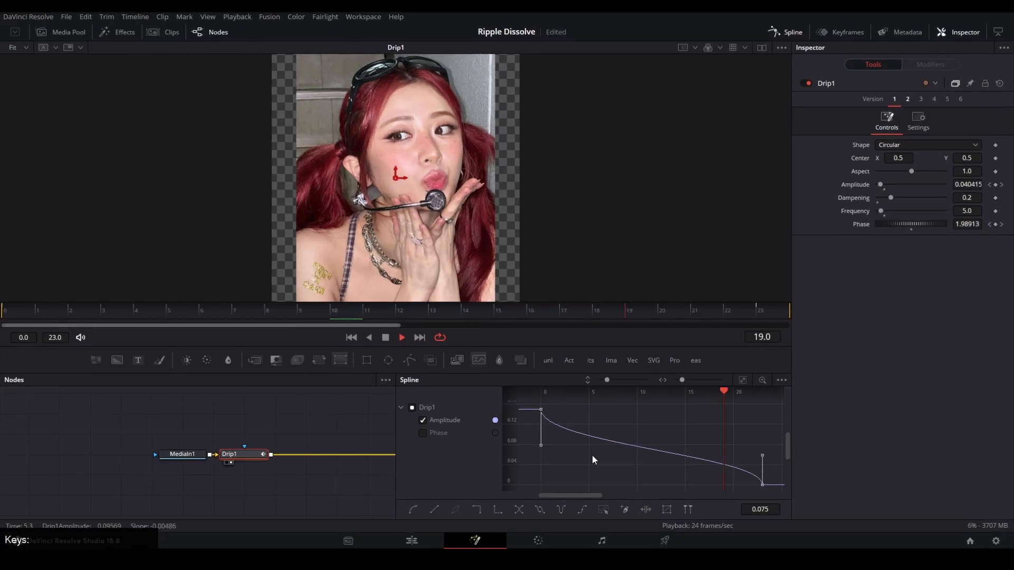
{"action": "left_click", "coordinate": [579, 451]}
{"action": "key", "text": "space"}
Step: Show only the Phase curve, smooth its keyframes, raise the first keyframe's handle for a fast start, and preview it
{"action": "left_click", "coordinate": [423, 421]}
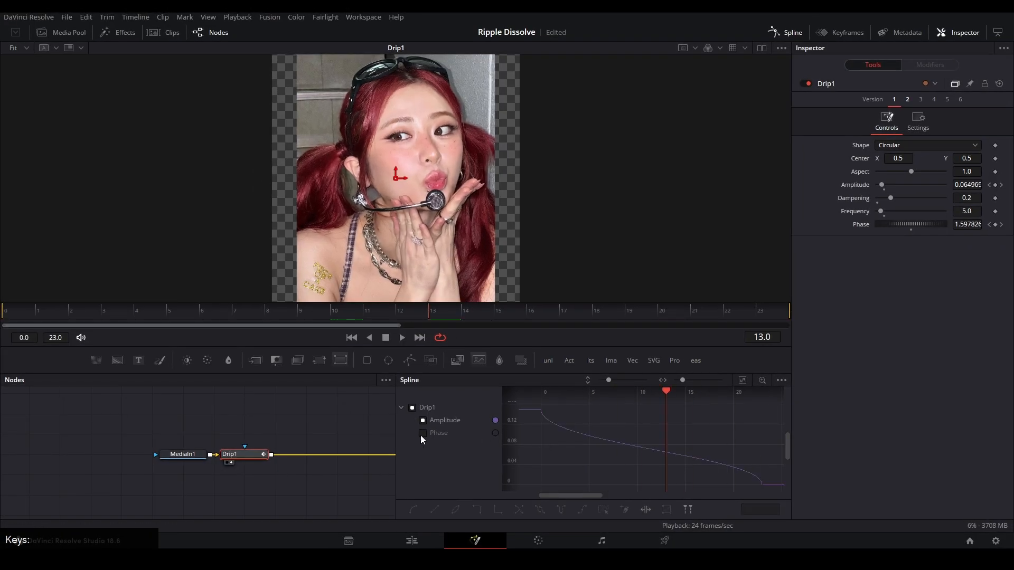
{"action": "left_click", "coordinate": [422, 433]}
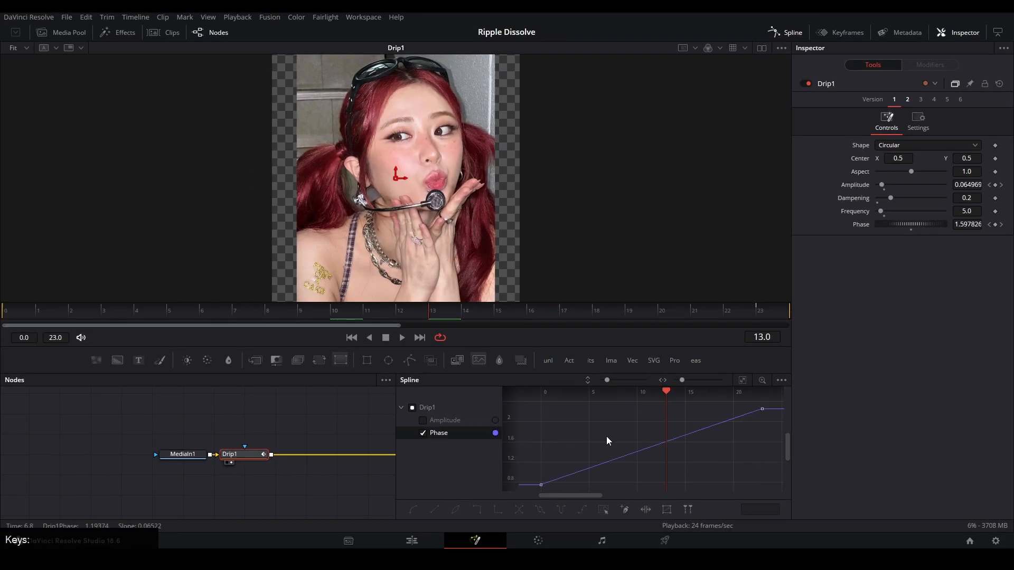
{"action": "key", "text": "ctrl+a"}
{"action": "key", "text": "f"}
{"action": "left_click_drag", "start_coordinate": [613, 485], "coordinate": [565, 441]}
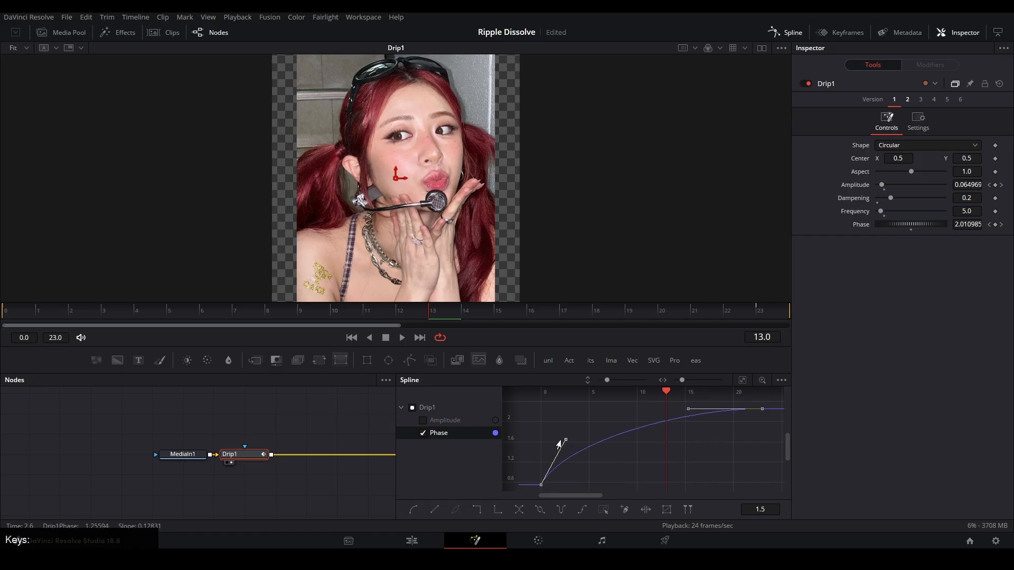
{"action": "left_click", "coordinate": [15, 317]}
{"action": "key", "text": "space"}
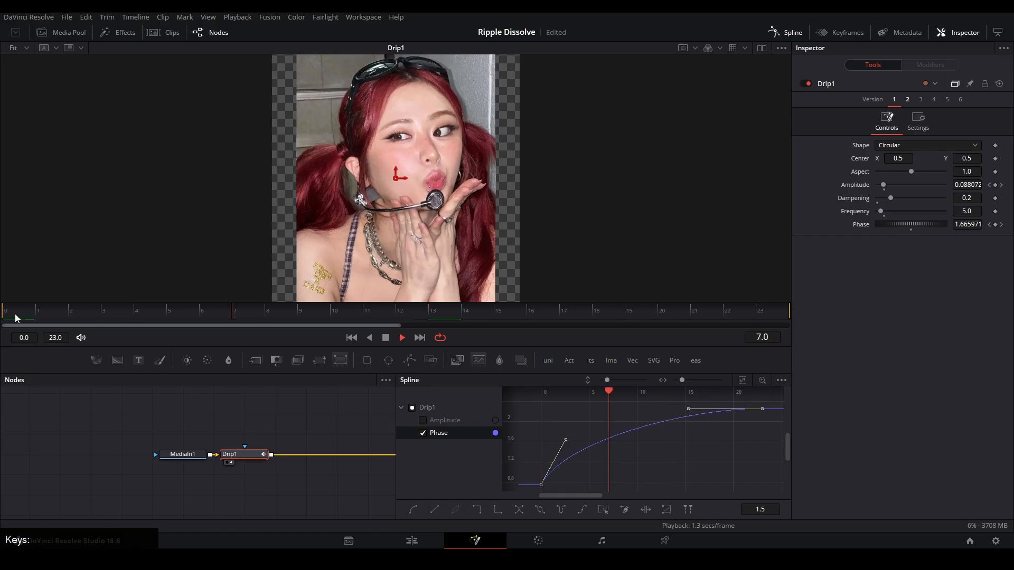
{"action": "key", "text": "space"}
Step: Lower and shorten the first Phase keyframe's handle for a gentler start and replay the animation from frame 0
{"action": "left_click_drag", "start_coordinate": [566, 440], "coordinate": [560, 467]}
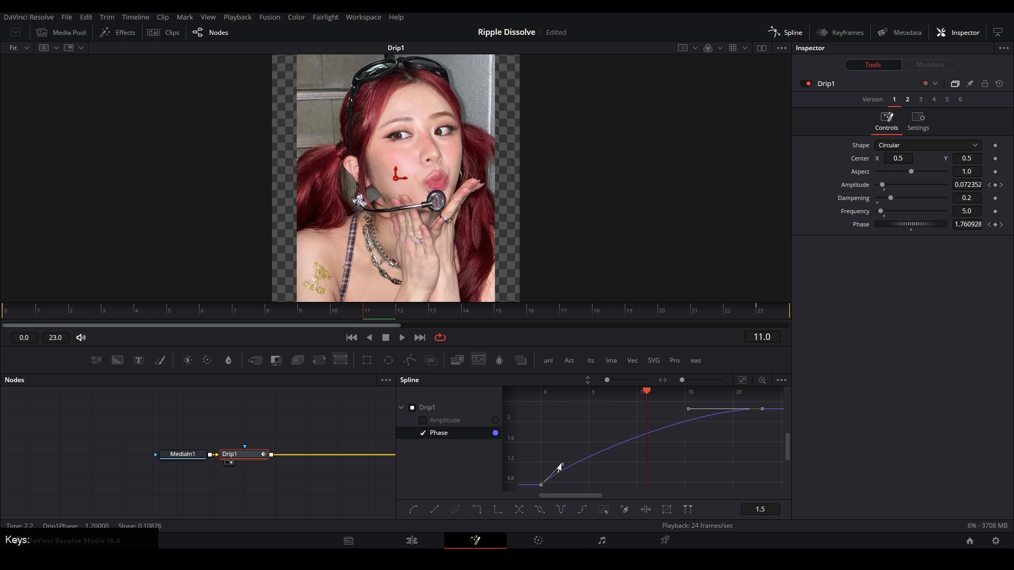
{"action": "left_click", "coordinate": [17, 312]}
{"action": "key", "text": "space"}
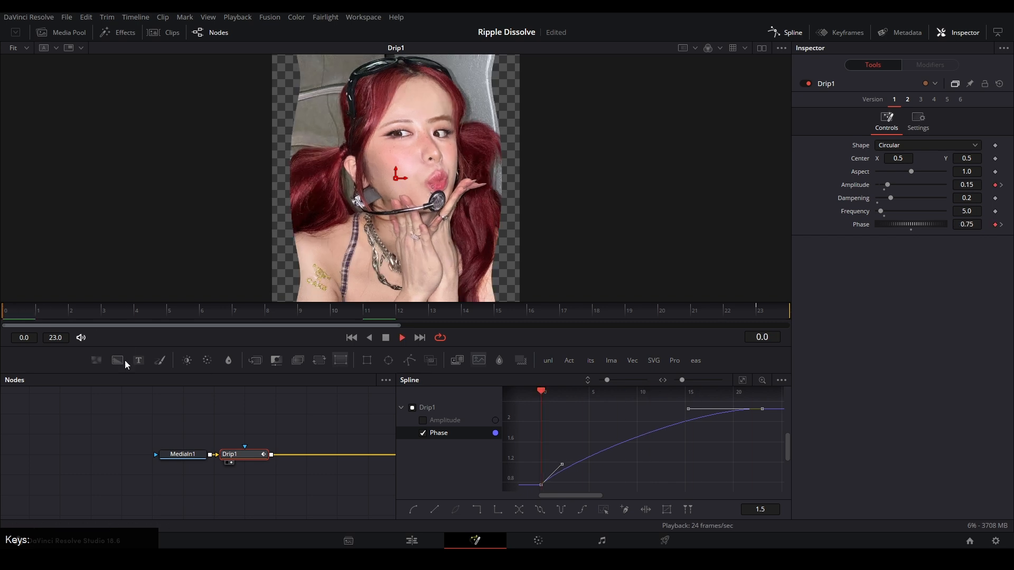
{"action": "left_click", "coordinate": [303, 410]}
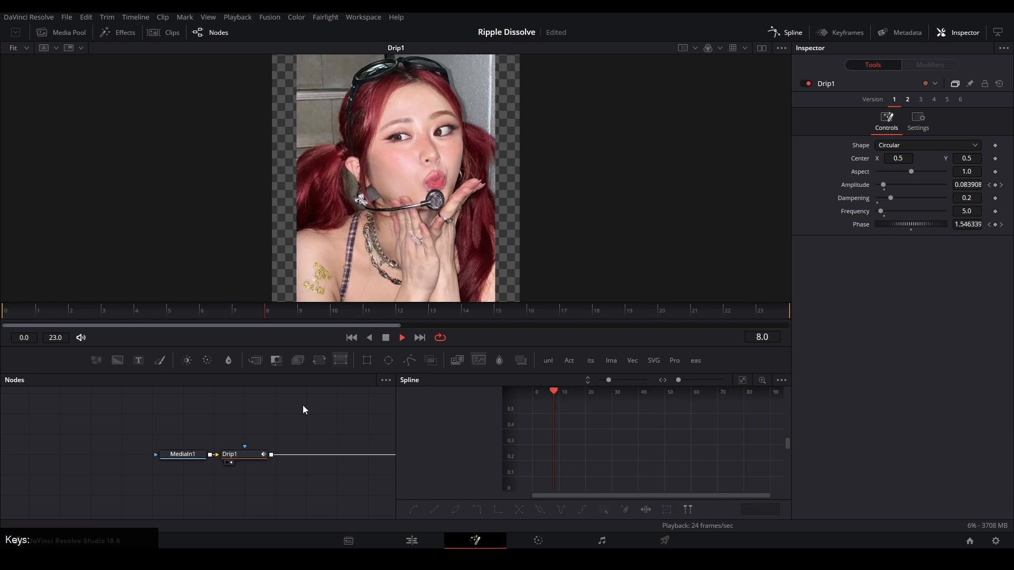
{"action": "key", "text": "space"}
Step: Close the Spline editor and play back the MediaOut1 output in the viewer
{"action": "key", "text": "F8"}
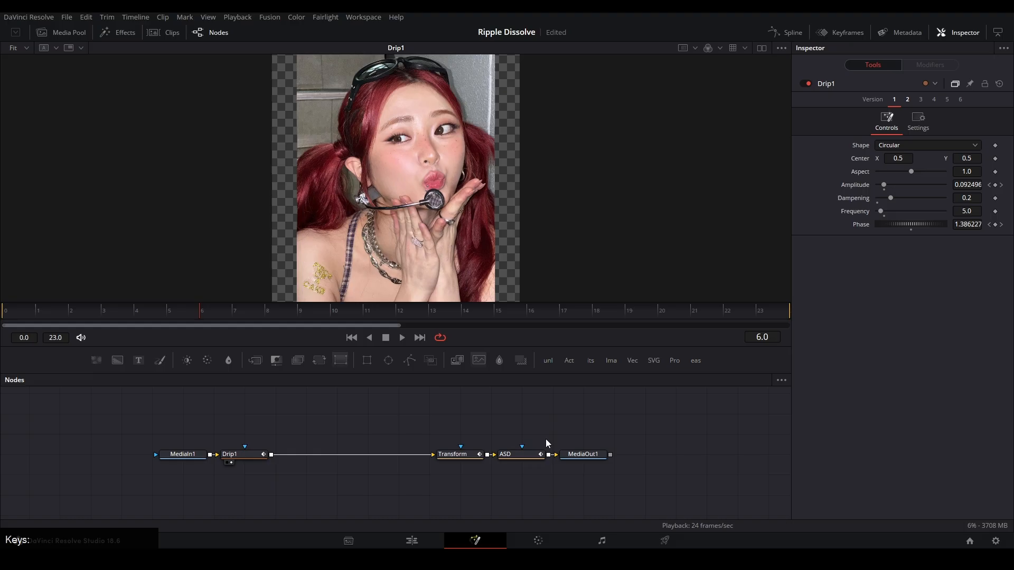
{"action": "left_click", "coordinate": [590, 463]}
{"action": "key", "text": "space"}
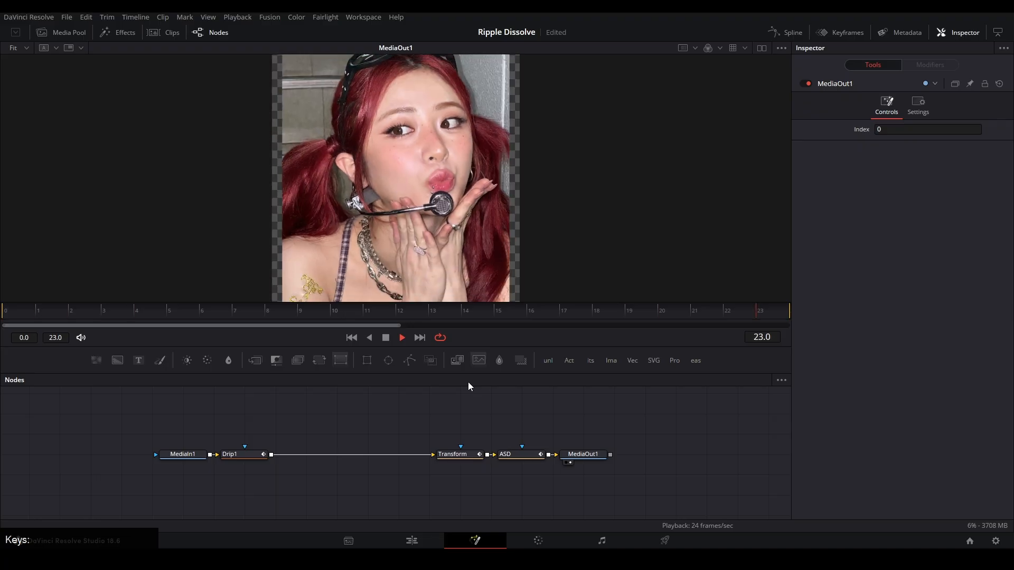
Step: Change the Drip node's Shape to Radial and play back the animation to compare the look
{"action": "left_click", "coordinate": [254, 450]}
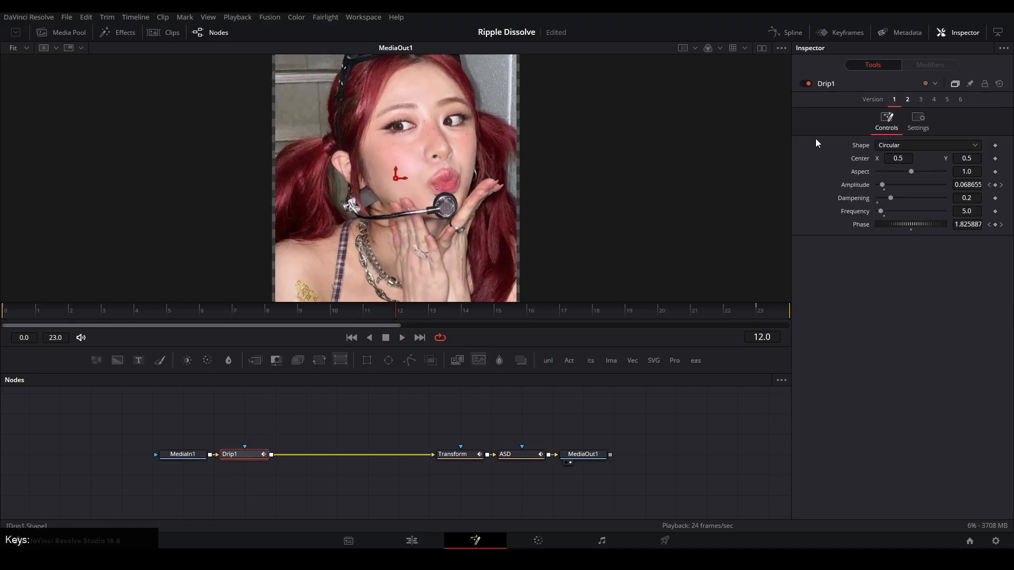
{"action": "left_click", "coordinate": [893, 151]}
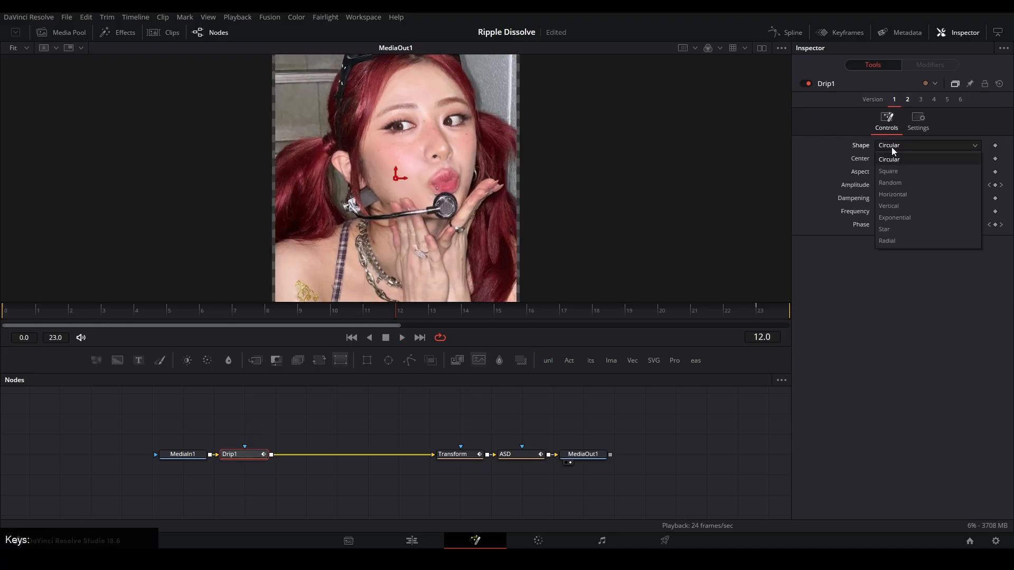
{"action": "left_click", "coordinate": [891, 240]}
{"action": "key", "text": "space"}
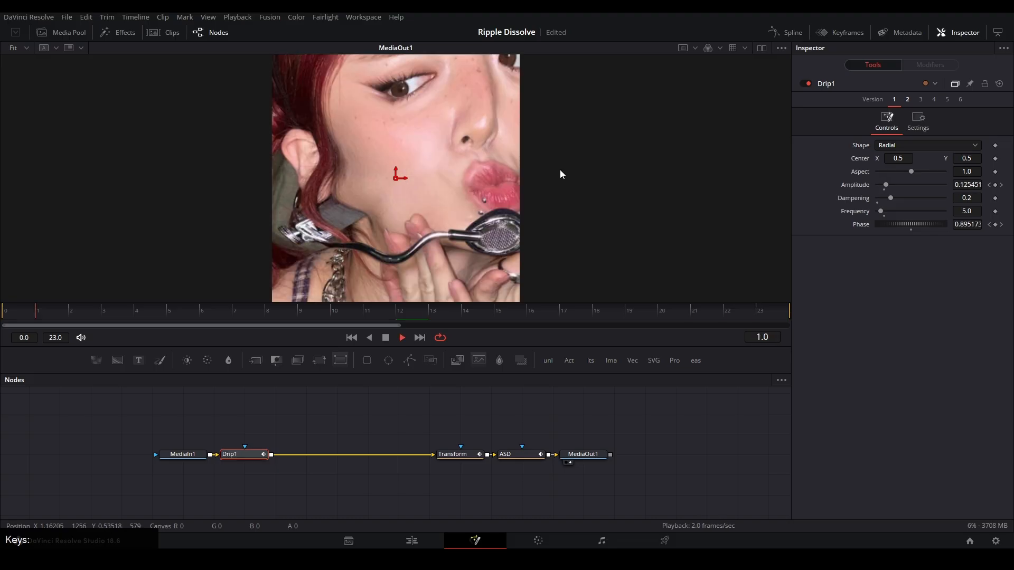
{"action": "left_click", "coordinate": [615, 406]}
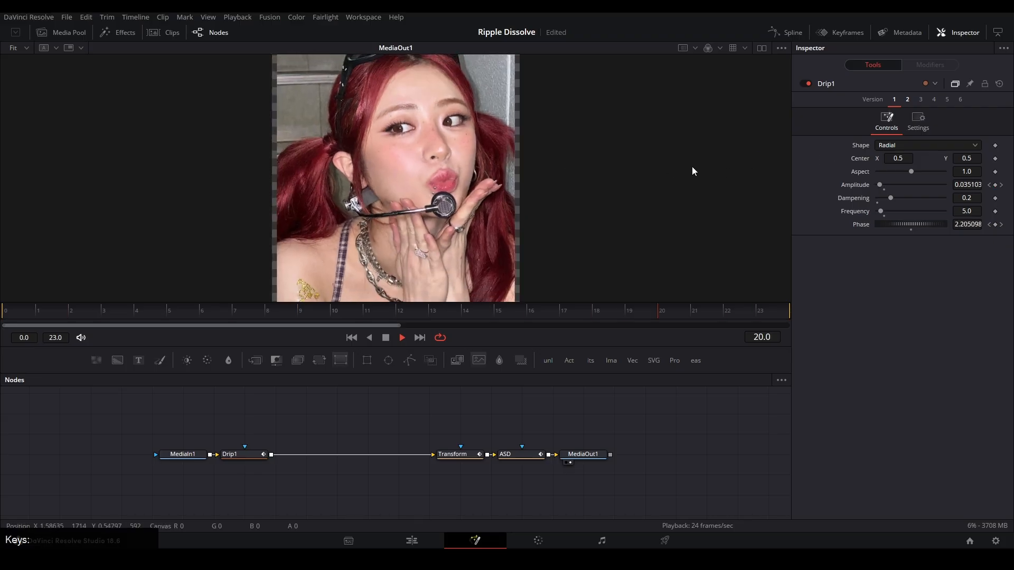
{"action": "key", "text": "space"}
Step: Set the Drip node's Shape to Circular and preview the animation
{"action": "left_click", "coordinate": [907, 146]}
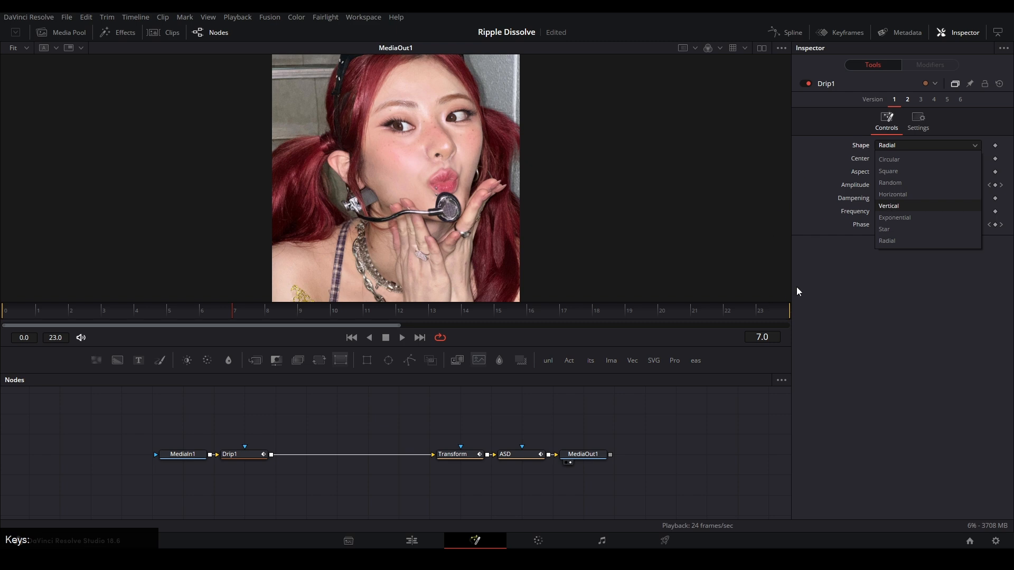
{"action": "left_click", "coordinate": [892, 159]}
{"action": "key", "text": "space"}
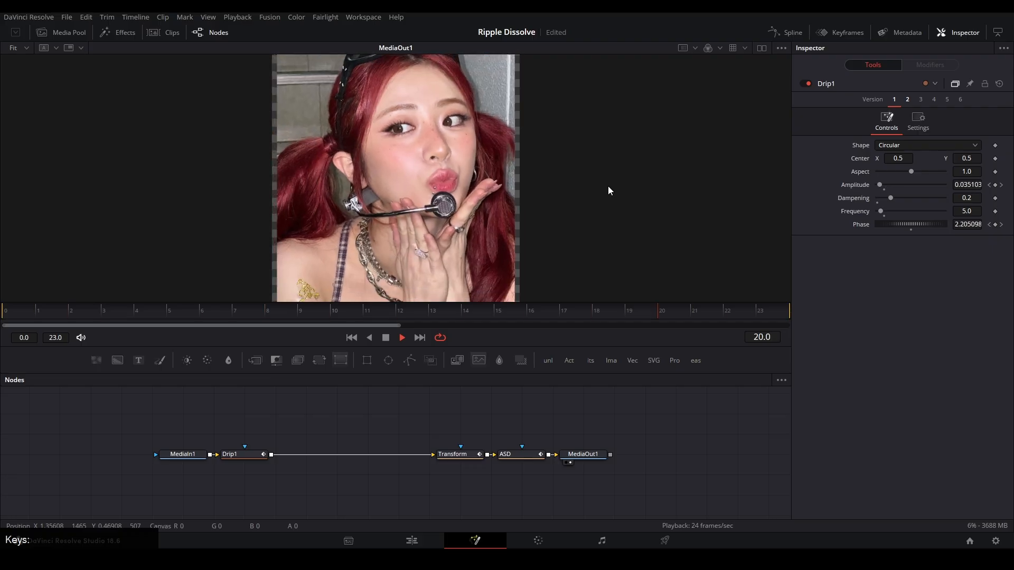
Step: Return to the edit timeline, select the last Compound Clip 2 at 01:00:13:08, and open it in Fusion
{"action": "key", "text": "shift+4"}
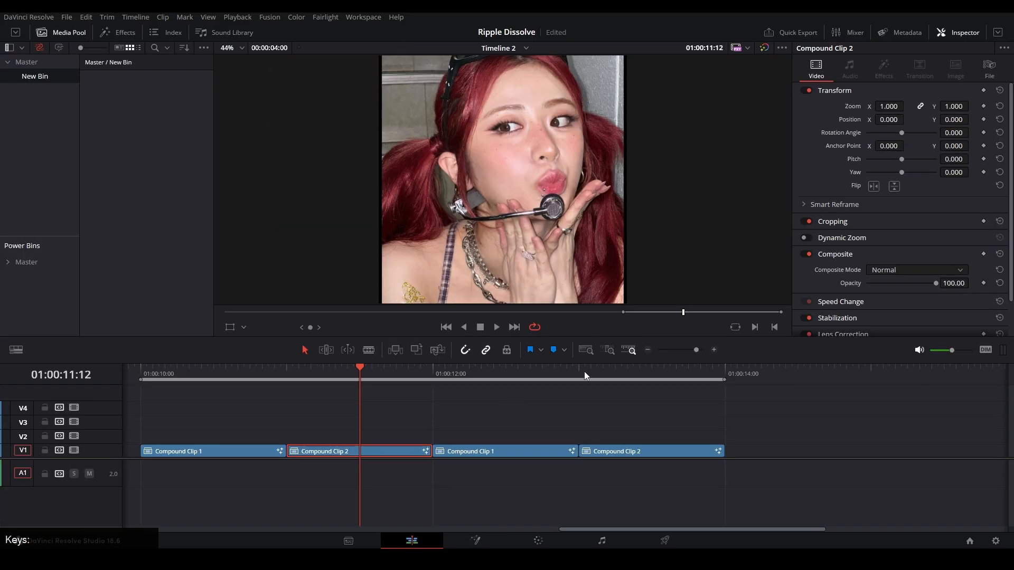
{"action": "left_click", "coordinate": [625, 376]}
{"action": "left_click", "coordinate": [636, 451]}
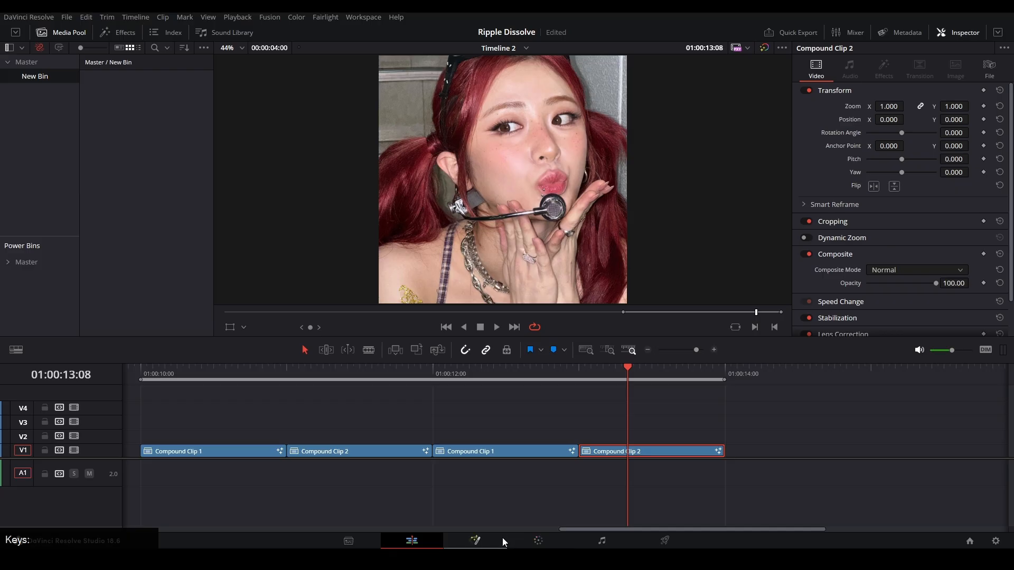
{"action": "left_click", "coordinate": [502, 538]}
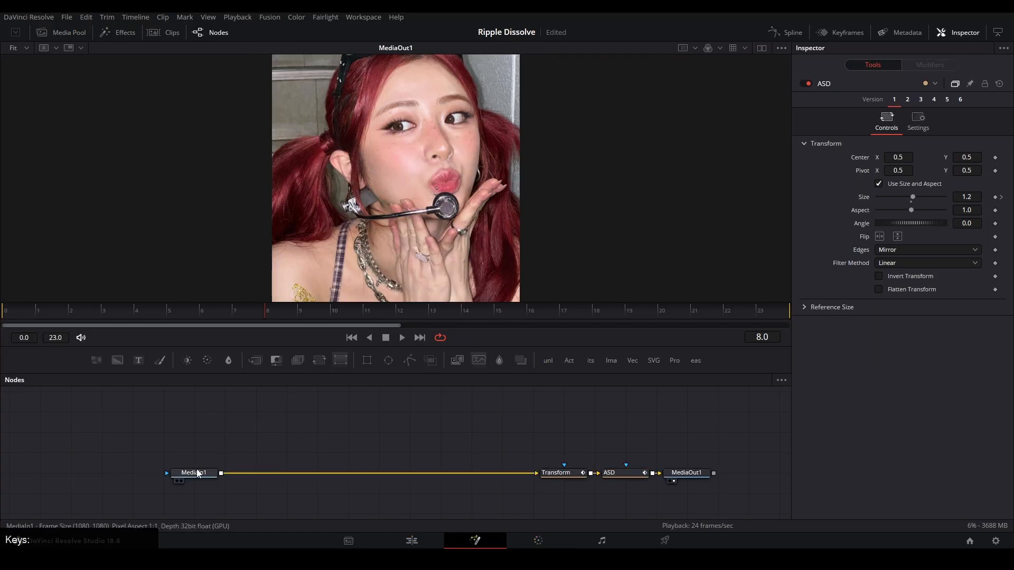
Step: Add a Displace node after MediaIn1 and place it midway between MediaIn1 and Transform
{"action": "left_click", "coordinate": [198, 473]}
{"action": "left_click_drag", "start_coordinate": [205, 433], "coordinate": [194, 422]}
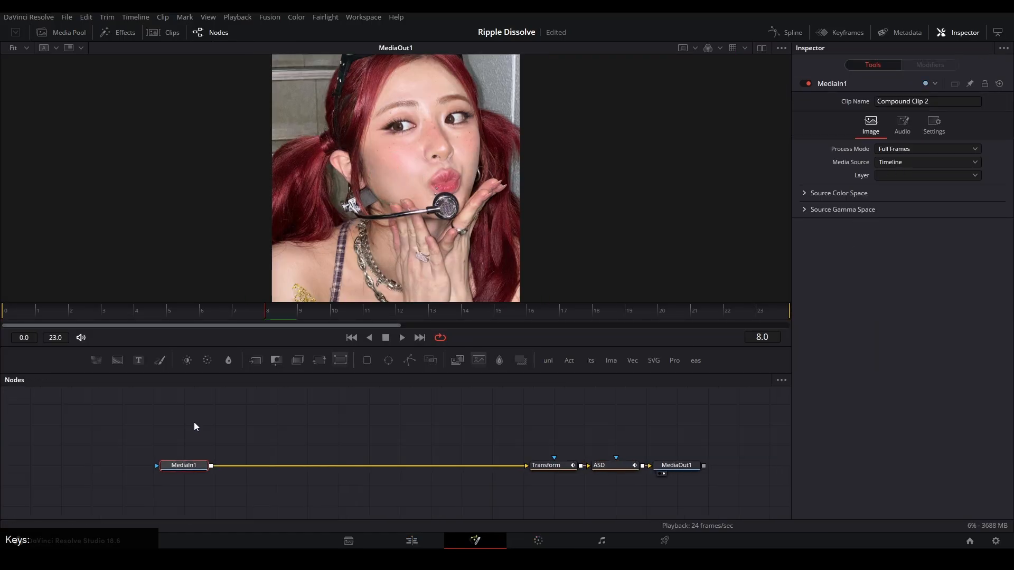
{"action": "key", "text": "shift+space"}
{"action": "type", "text": "dripdisplace"}
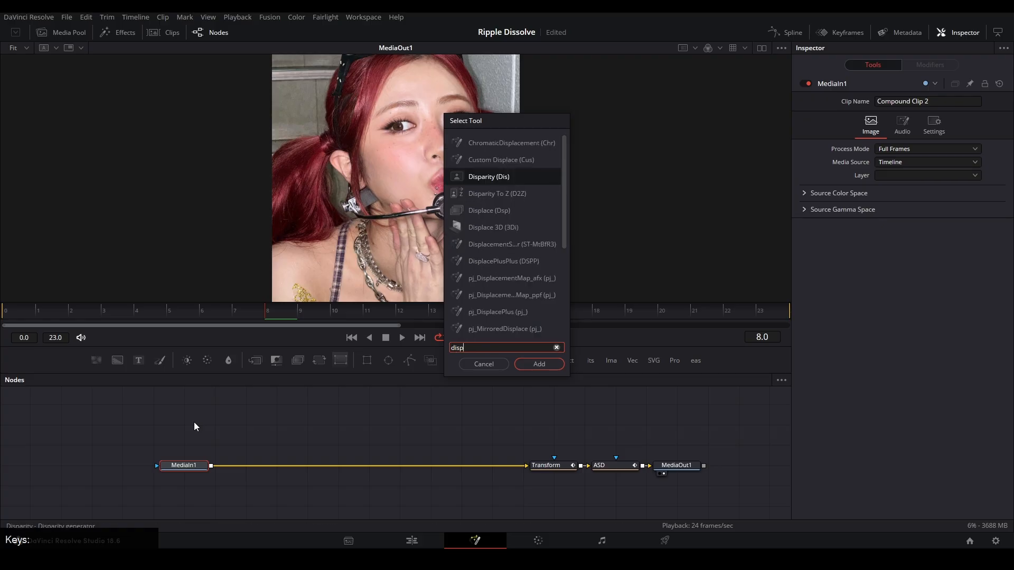
{"action": "key", "text": "Return"}
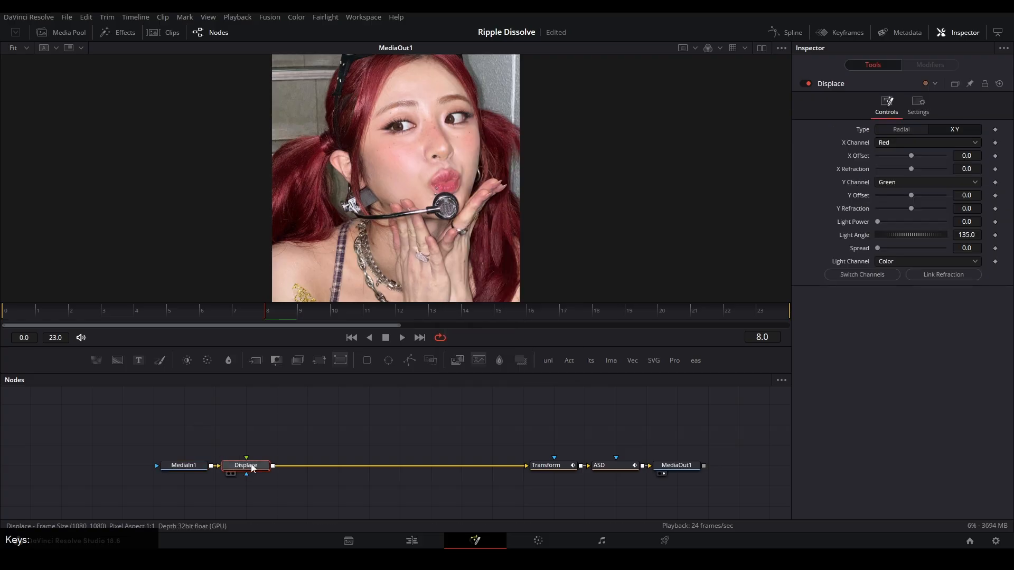
{"action": "left_click_drag", "start_coordinate": [245, 465], "coordinate": [338, 465]}
{"action": "left_click", "coordinate": [340, 428]}
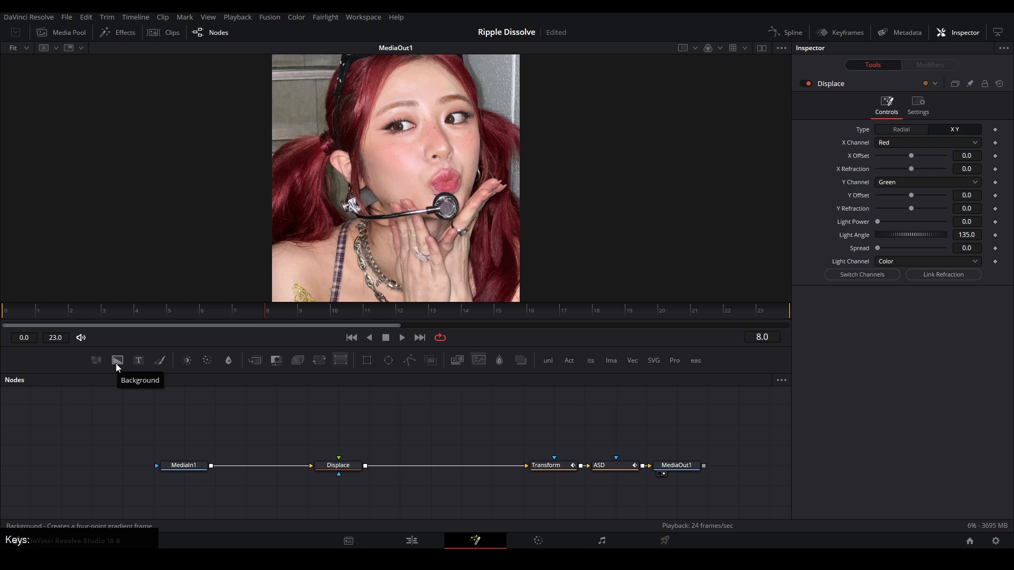
Step: Add a Background node connected to the Displace foreground input and insert a Color Curves node after it
{"action": "left_click_drag", "start_coordinate": [116, 366], "coordinate": [348, 478]}
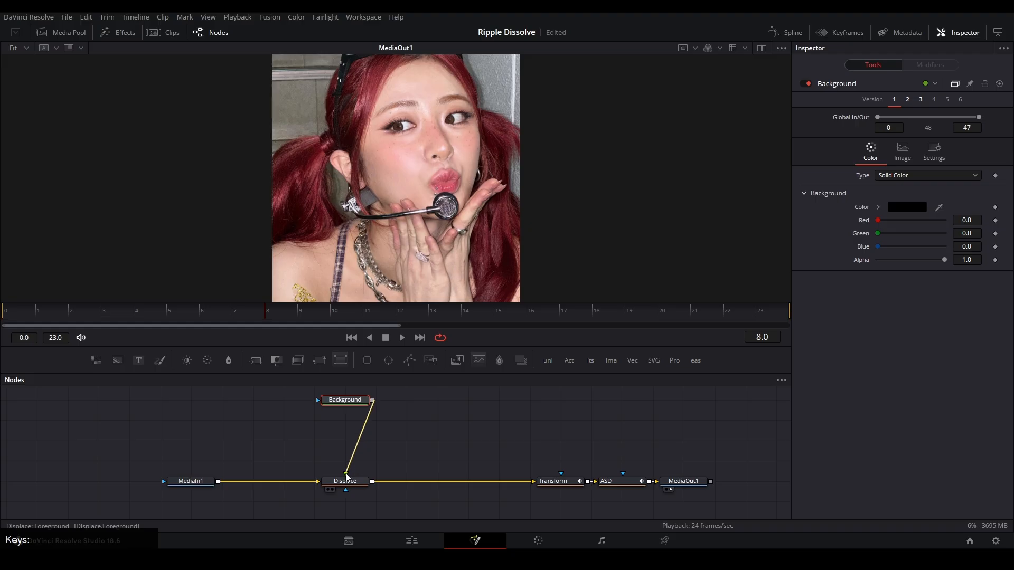
{"action": "key", "text": "shift+space"}
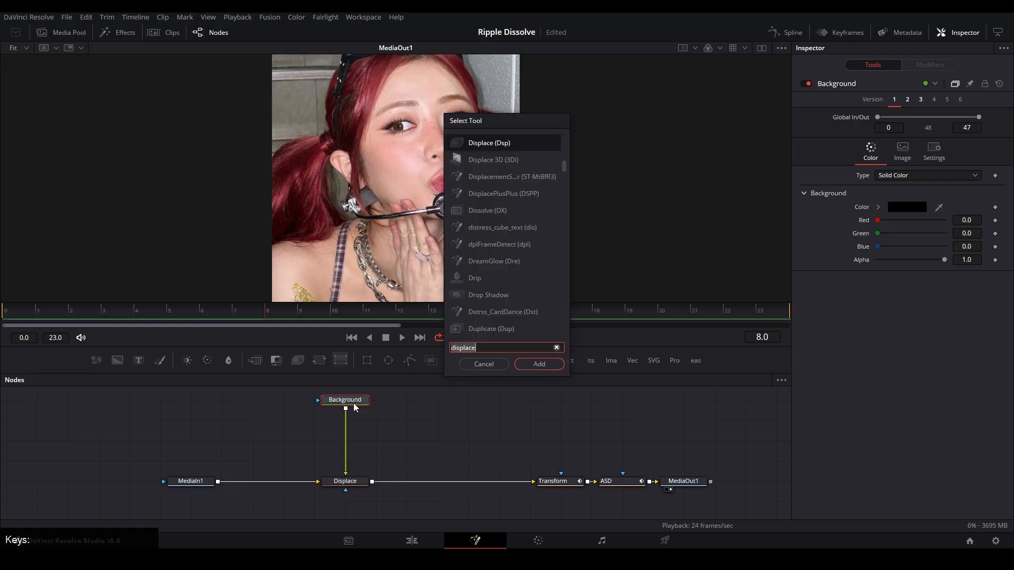
{"action": "type", "text": "col"}
{"action": "key", "text": "Down"}
{"action": "key", "text": "Down"}
{"action": "key", "text": "Down"}
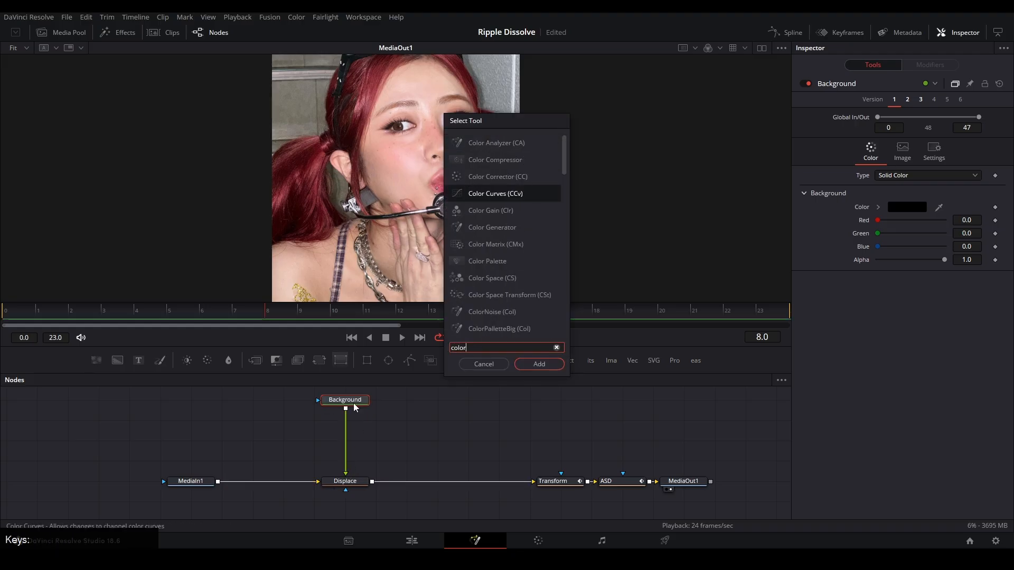
{"action": "key", "text": "Return"}
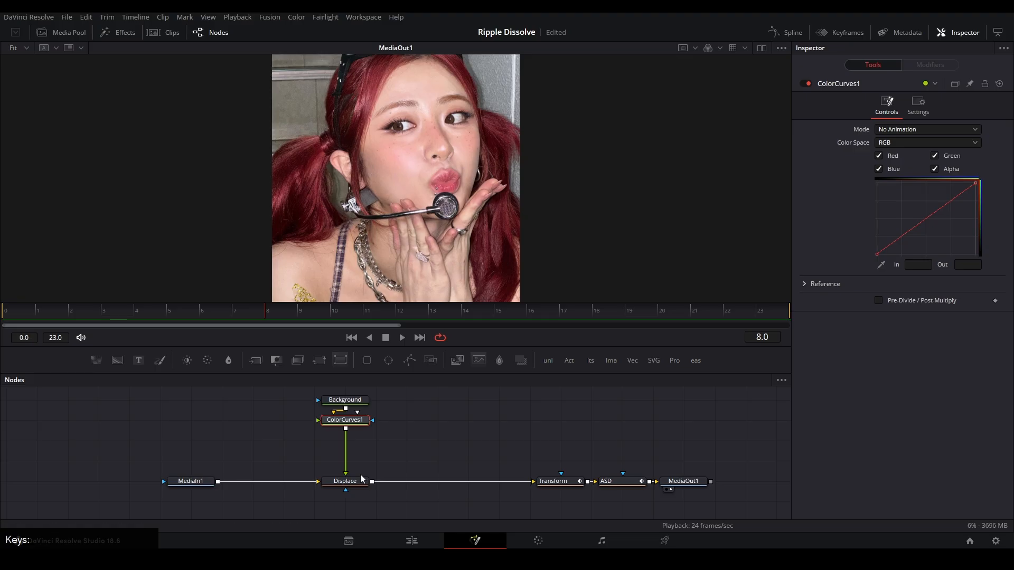
Step: Insert a Matte Control node between Color Curves and Displace
{"action": "key", "text": "shift+space"}
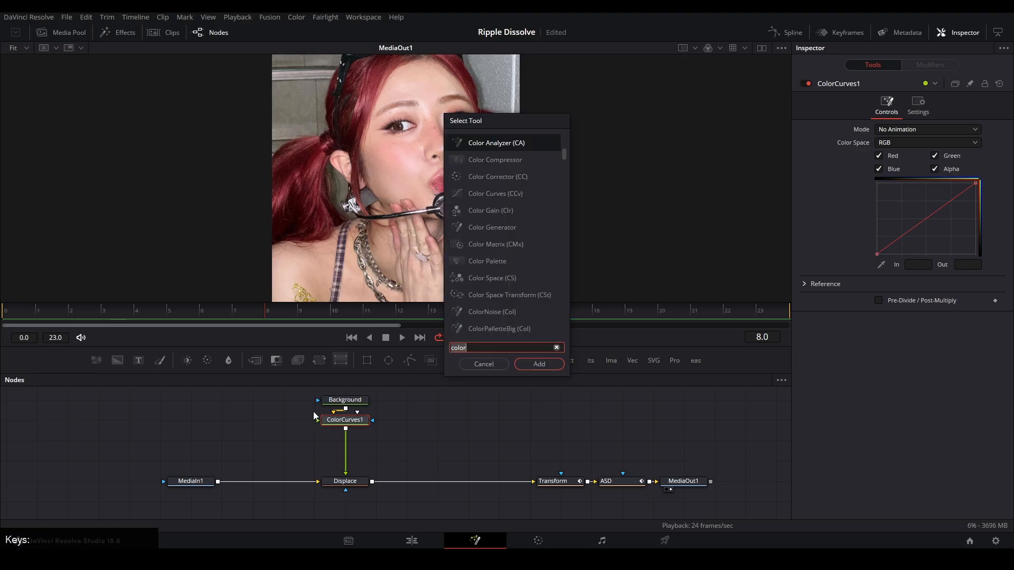
{"action": "type", "text": "matte"}
{"action": "key", "text": "Return"}
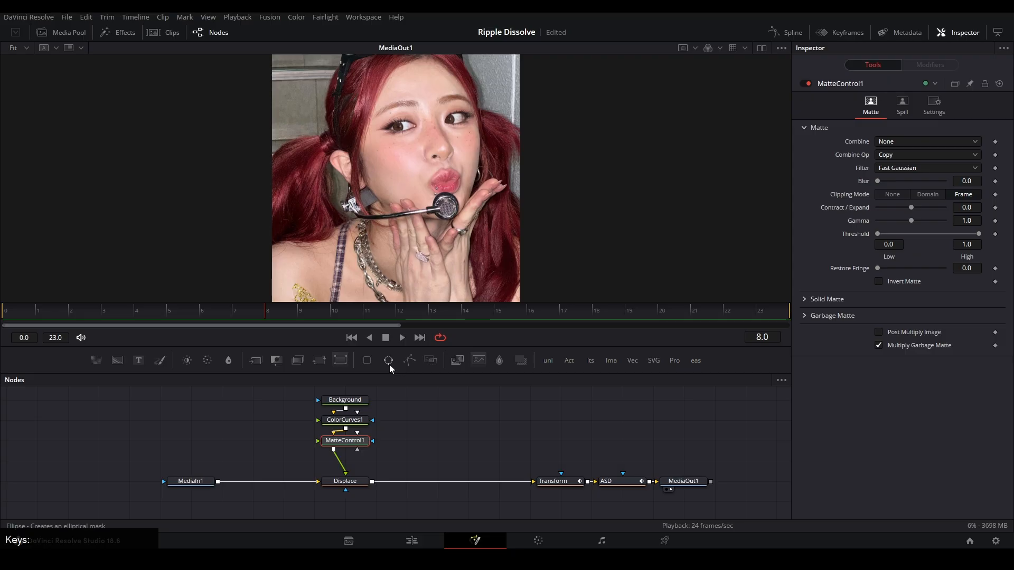
Step: Connect an Ellipse mask to Matte Control as its Garbage Matte and enlarge it to about 0.79 in width and height
{"action": "mouse_move", "coordinate": [388, 364]}
{"action": "left_mouse_down"}
{"action": "mouse_move", "coordinate": [269, 430]}
{"action": "mouse_move", "coordinate": [275, 442]}
{"action": "mouse_move", "coordinate": [345, 444]}
{"action": "left_mouse_up"}
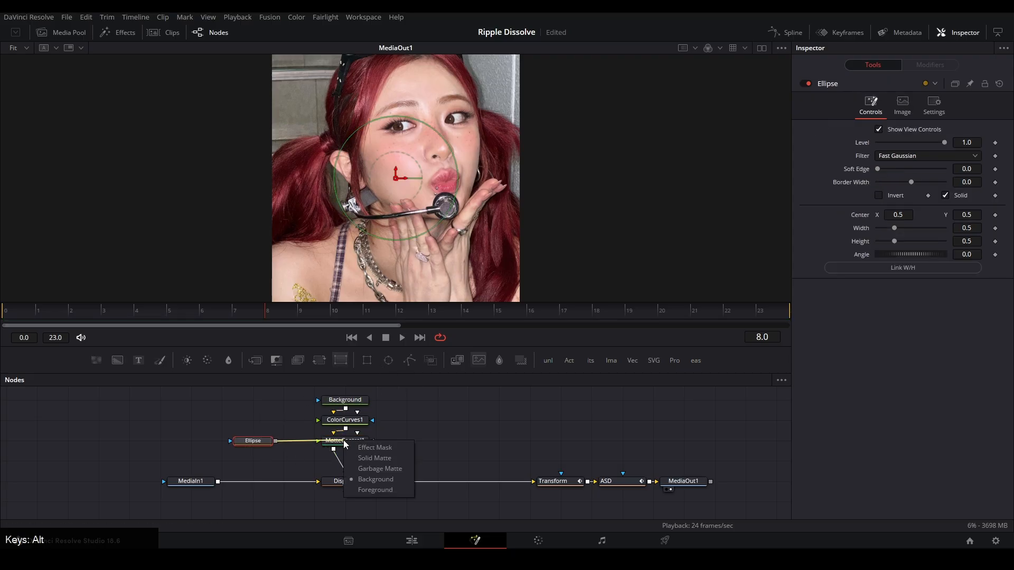
{"action": "left_click", "coordinate": [380, 468]}
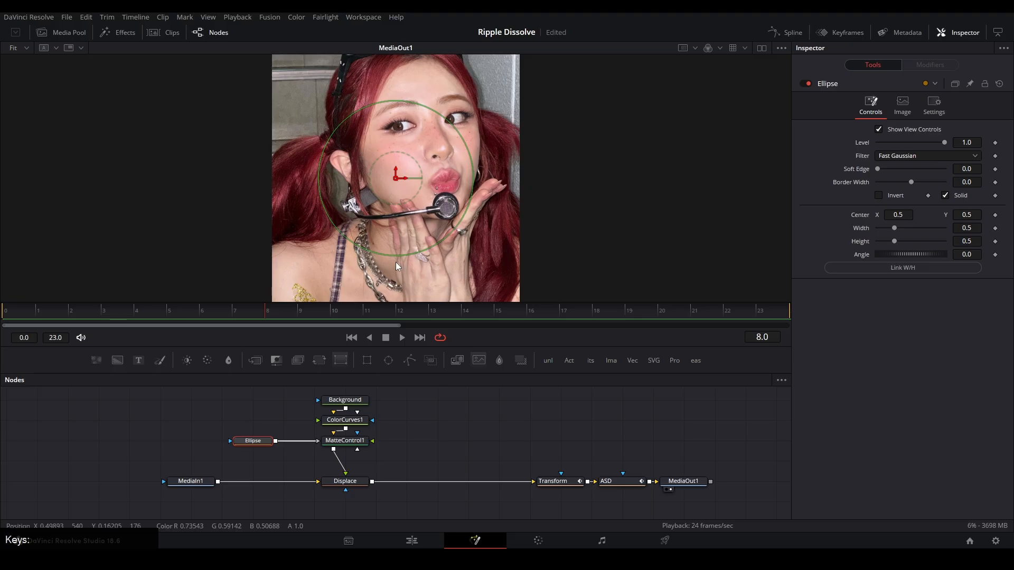
{"action": "left_click_drag", "start_coordinate": [448, 234], "coordinate": [484, 262]}
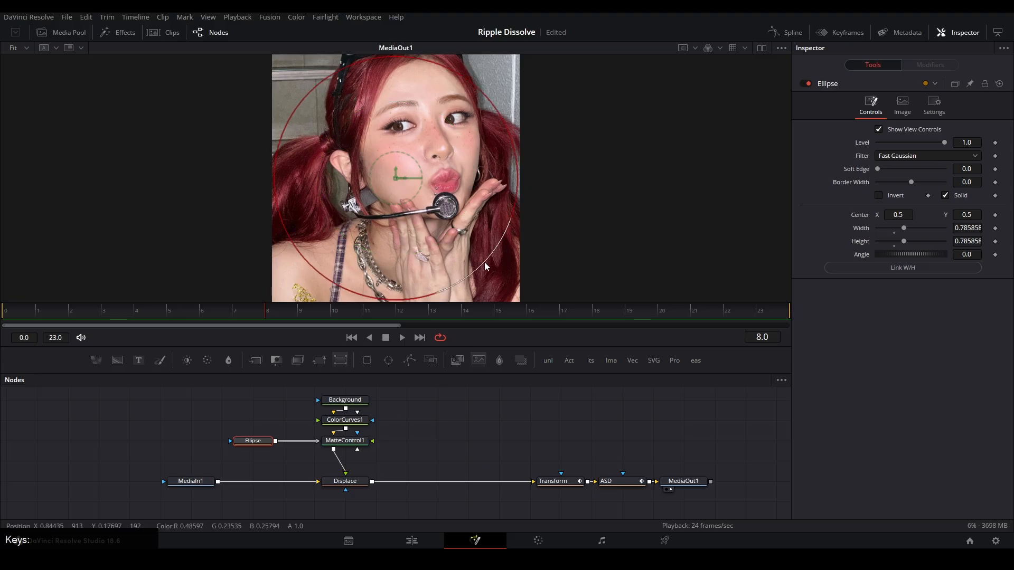
{"action": "left_click", "coordinate": [422, 432]}
Step: Turn on Invert for Matte Control's Garbage Matte and move the Ellipse node closer to it
{"action": "left_click", "coordinate": [356, 443]}
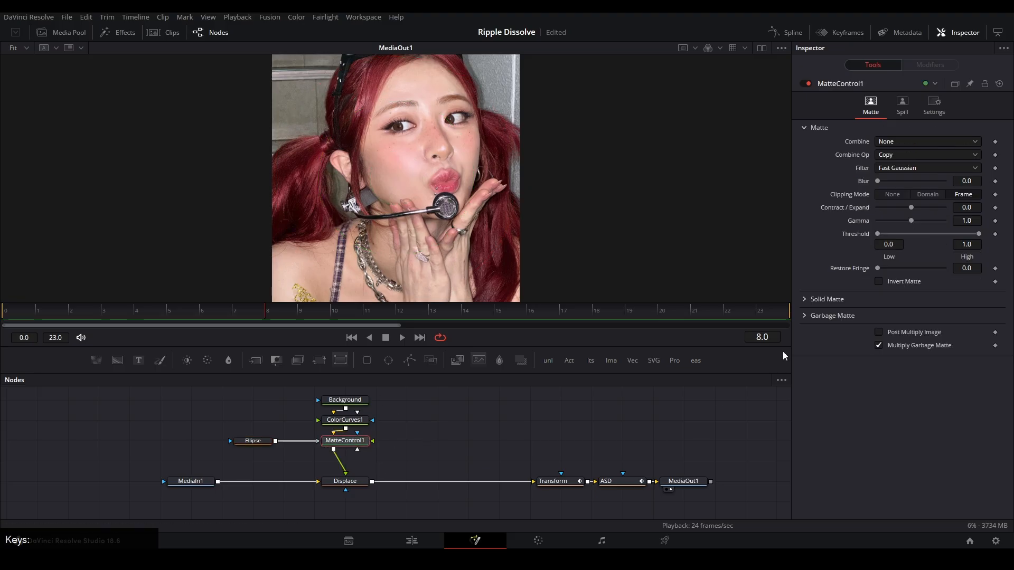
{"action": "left_click", "coordinate": [804, 316]}
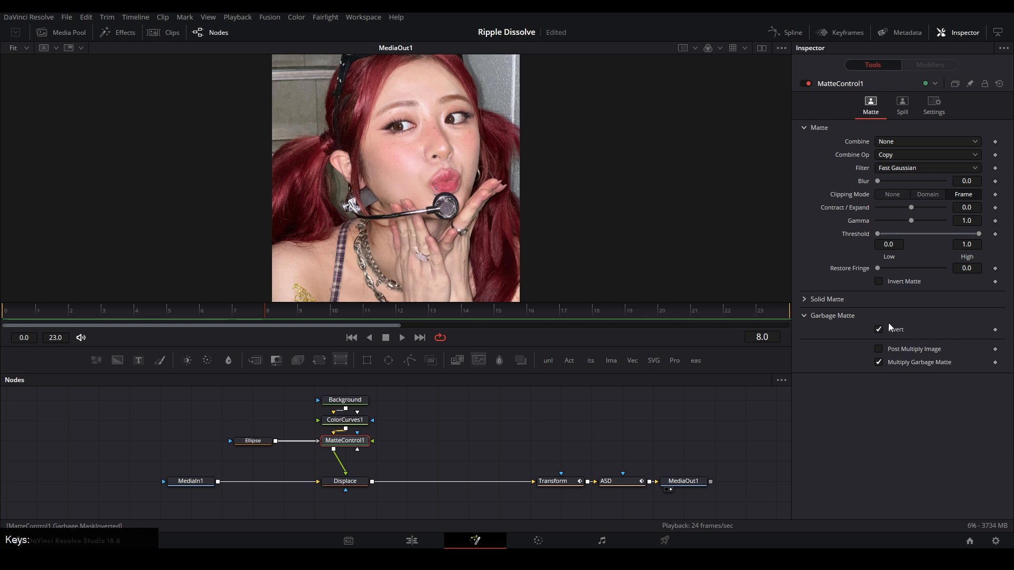
{"action": "left_click", "coordinate": [805, 315]}
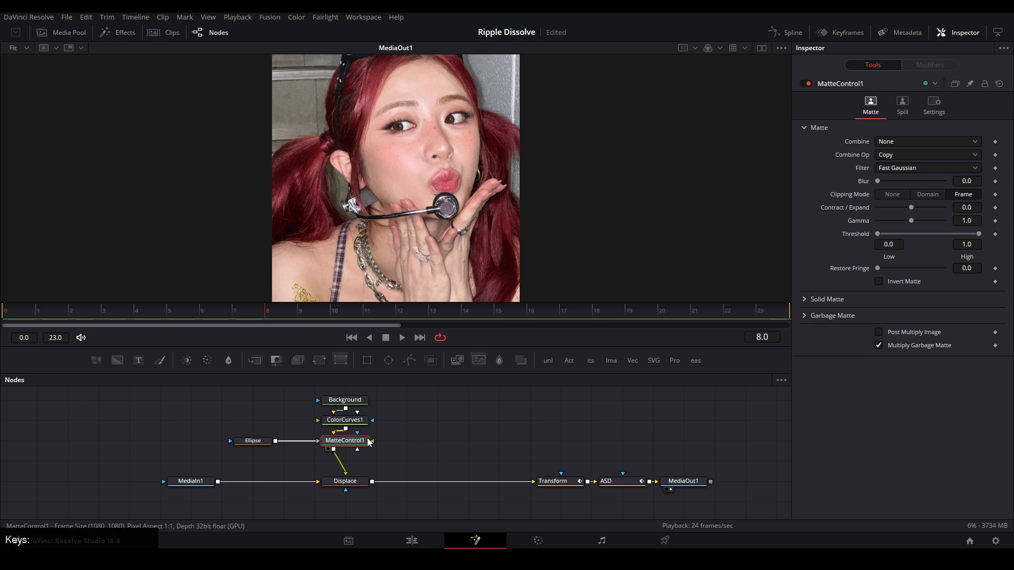
{"action": "left_click_drag", "start_coordinate": [256, 441], "coordinate": [287, 442]}
Step: Show the Background node in a second viewer beside the output and make it a Radial Gradient
{"action": "left_click", "coordinate": [354, 403]}
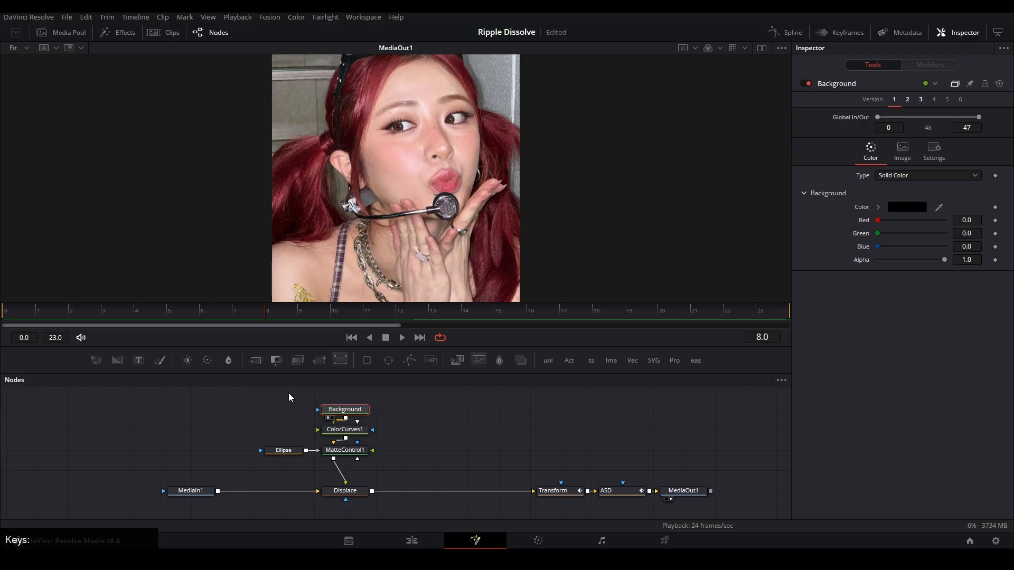
{"action": "left_click", "coordinate": [762, 49]}
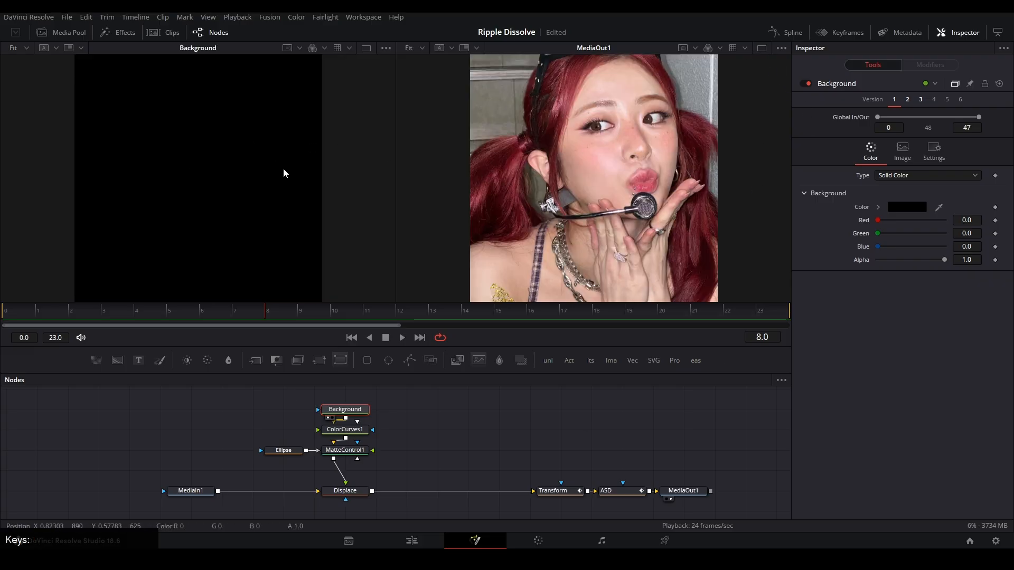
{"action": "left_click", "coordinate": [902, 177]}
{"action": "left_click", "coordinate": [918, 236]}
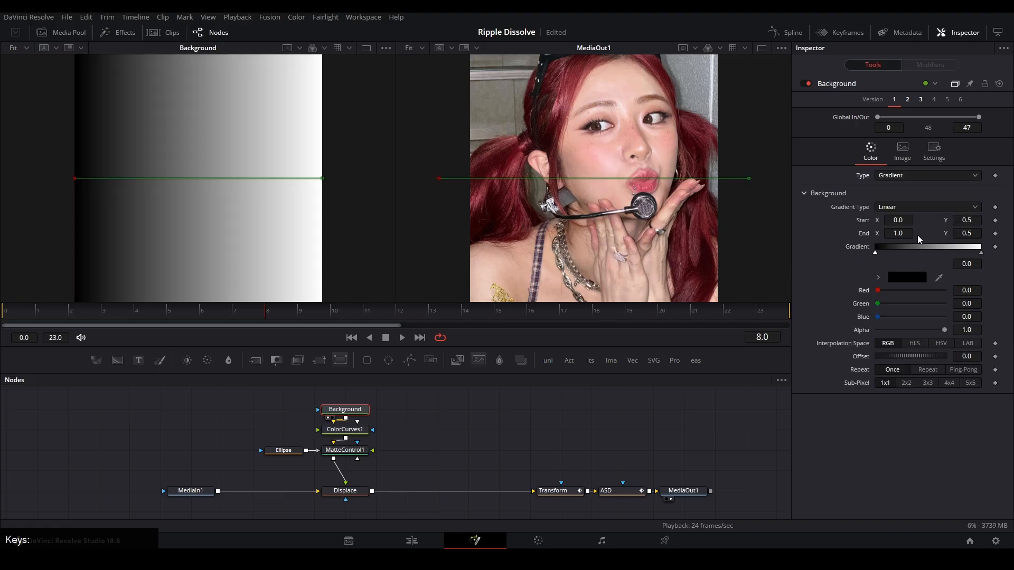
{"action": "left_click", "coordinate": [905, 207]}
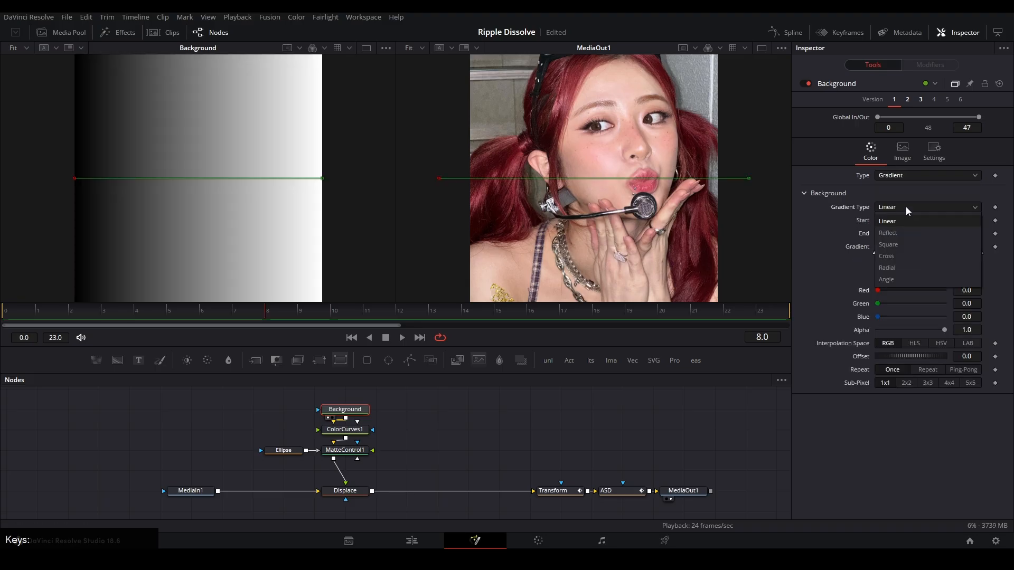
{"action": "left_click", "coordinate": [905, 272]}
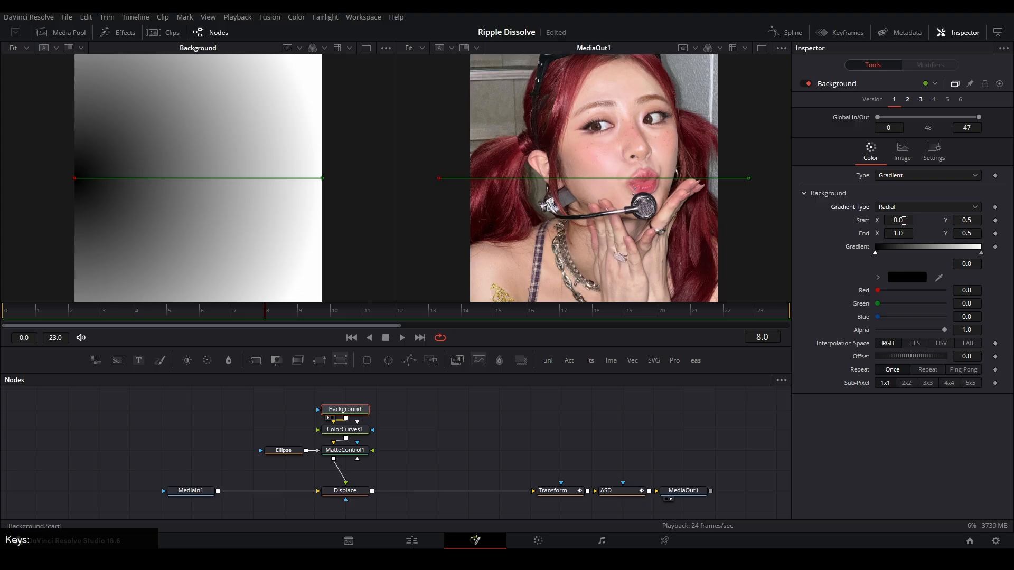
Step: Set the gradient's Start X to 0.5 and pull its end point inward to about X 0.75, Y 0.68
{"action": "left_click", "coordinate": [890, 218]}
{"action": "type", "text": ".5"}
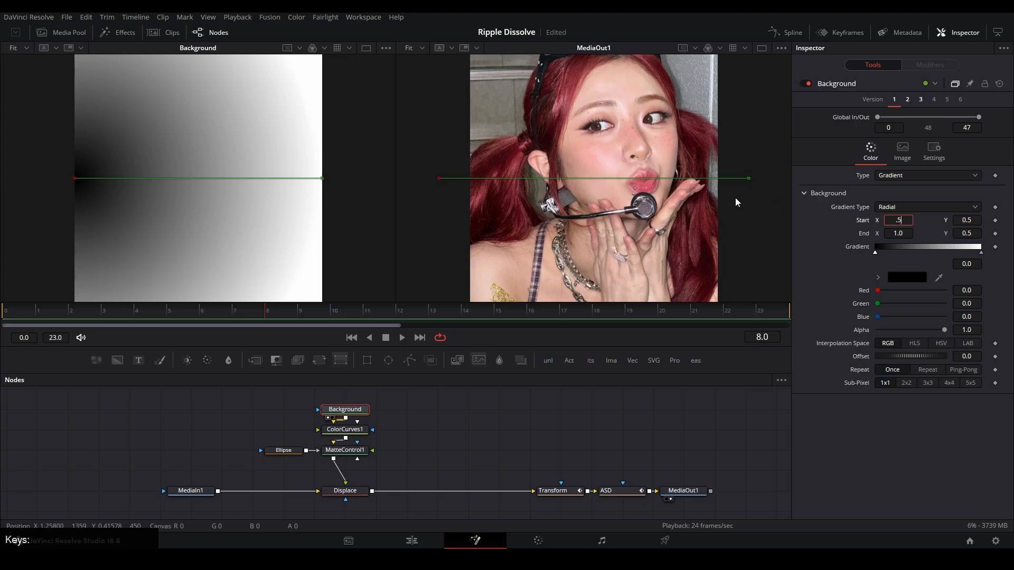
{"action": "key", "text": "Return"}
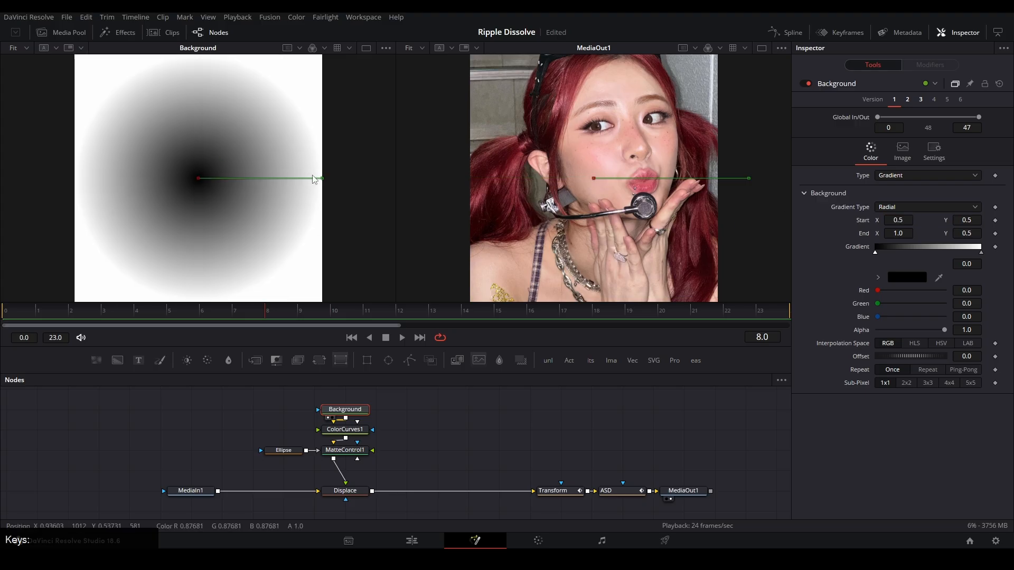
{"action": "left_click_drag", "start_coordinate": [322, 178], "coordinate": [263, 144]}
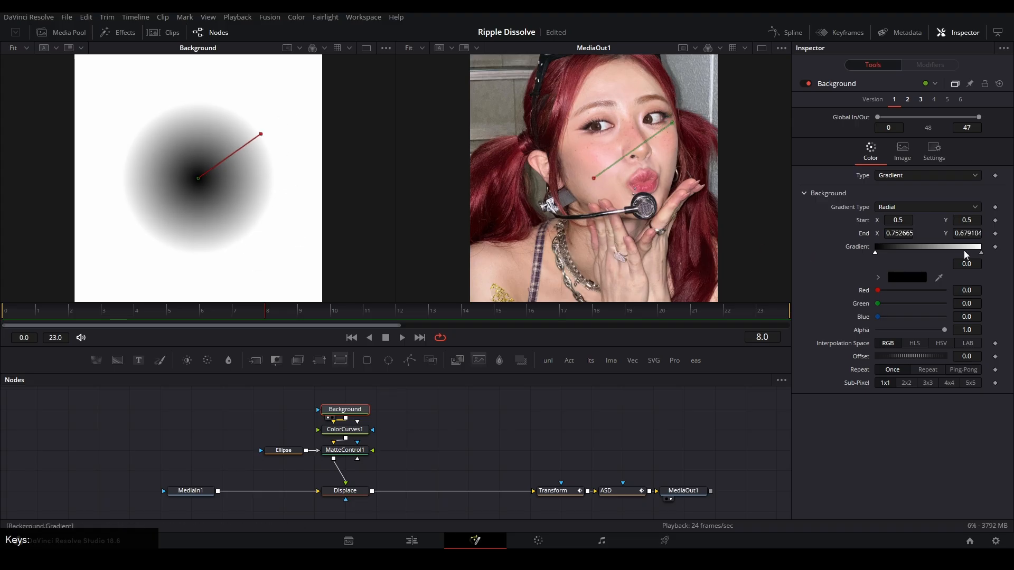
Step: Move the gradient's white color stop to position 0.5
{"action": "left_click", "coordinate": [981, 254]}
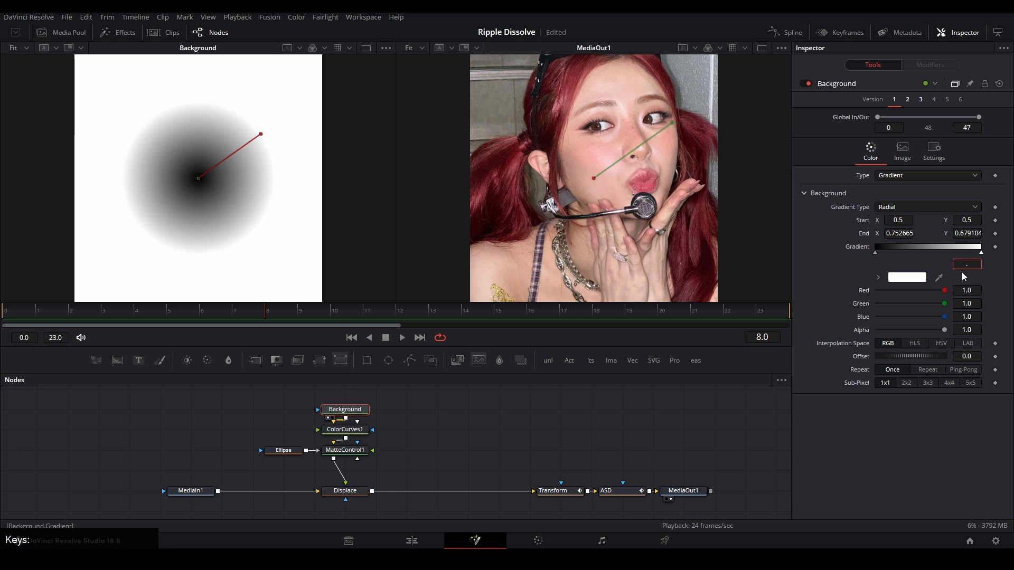
{"action": "type", "text": ".5"}
{"action": "key", "text": "Return"}
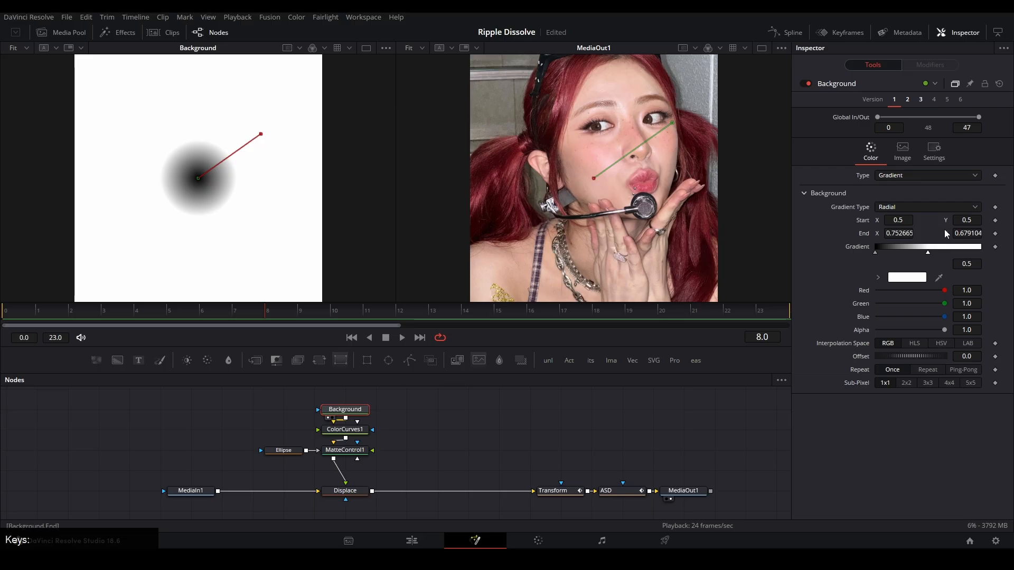
Step: Add a black color stop at position 1.0 on the radial gradient and set its repeat mode to Repeat
{"action": "left_click", "coordinate": [976, 252]}
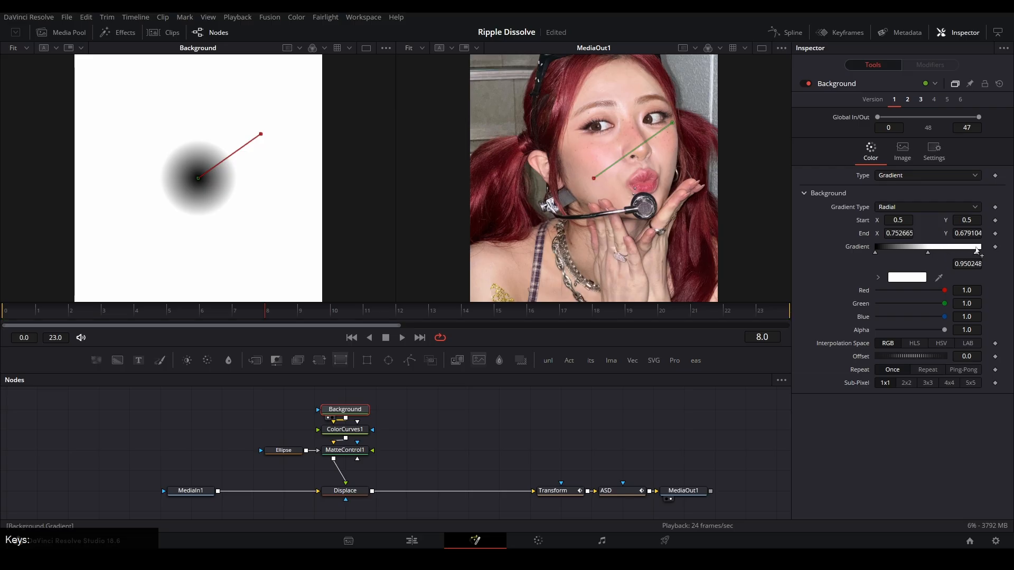
{"action": "left_click_drag", "start_coordinate": [977, 254], "coordinate": [982, 253]}
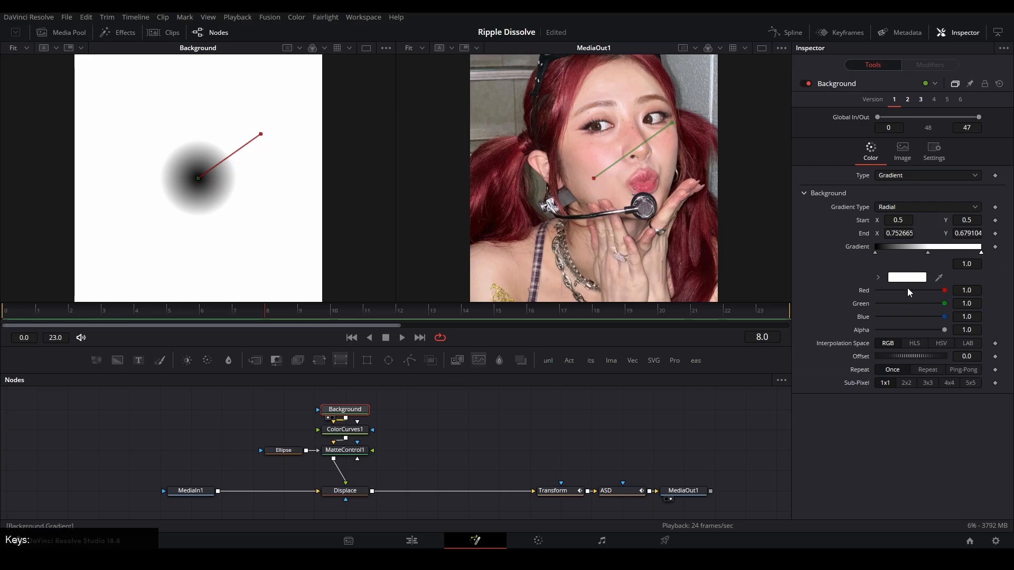
{"action": "left_click", "coordinate": [879, 277]}
{"action": "left_click_drag", "start_coordinate": [911, 305], "coordinate": [854, 370]}
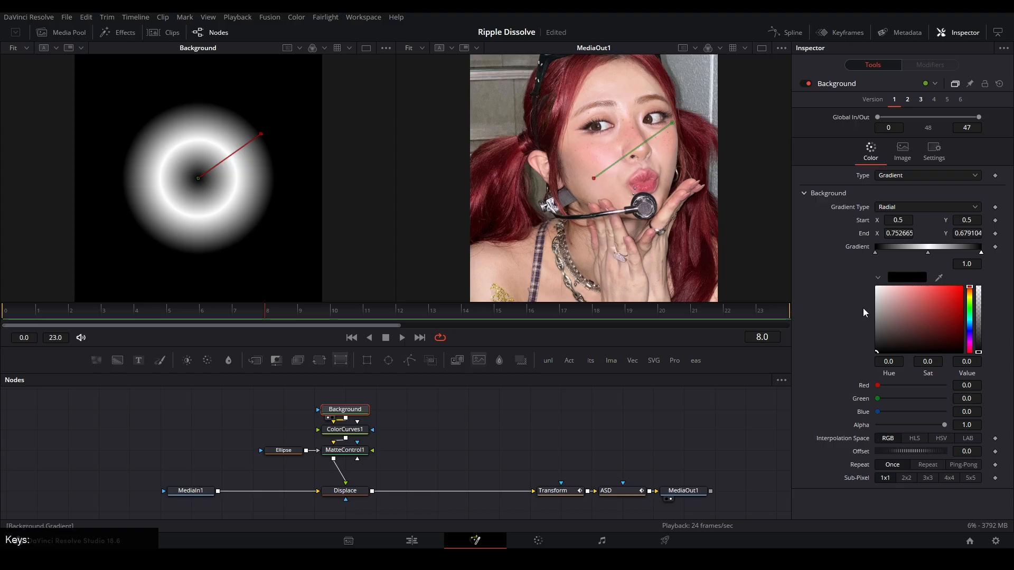
{"action": "left_click", "coordinate": [877, 279]}
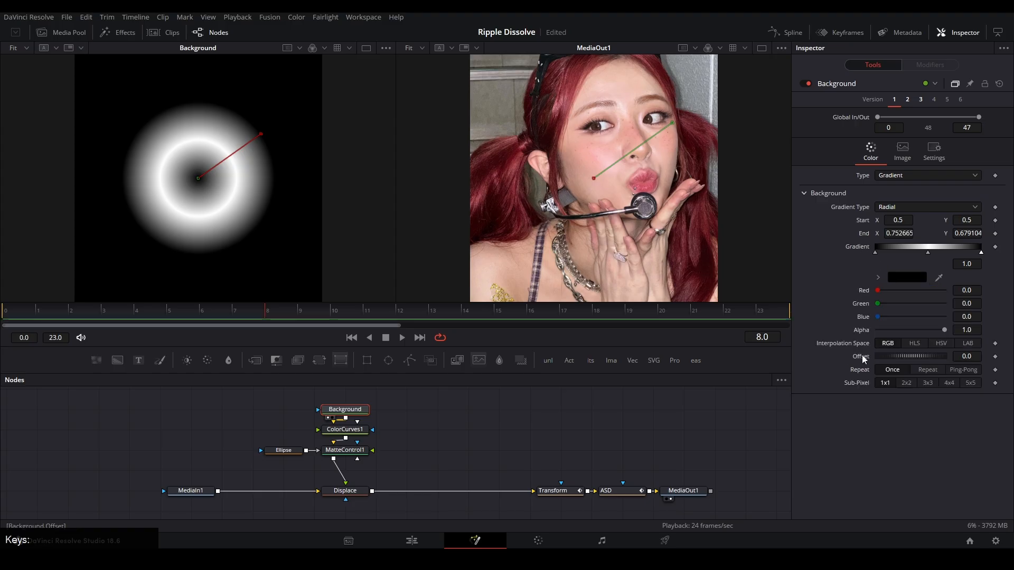
{"action": "left_click", "coordinate": [936, 373]}
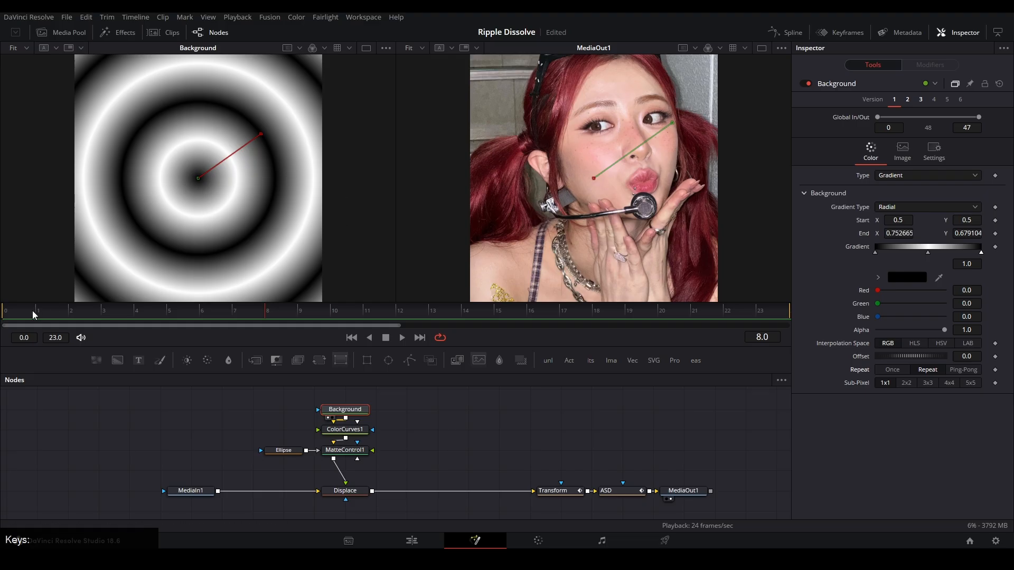
Step: Set the gradient's Offset to 1.0 at frame 0 and keyframe it
{"action": "left_click", "coordinate": [10, 317]}
{"action": "left_click_drag", "start_coordinate": [882, 359], "coordinate": [889, 359]}
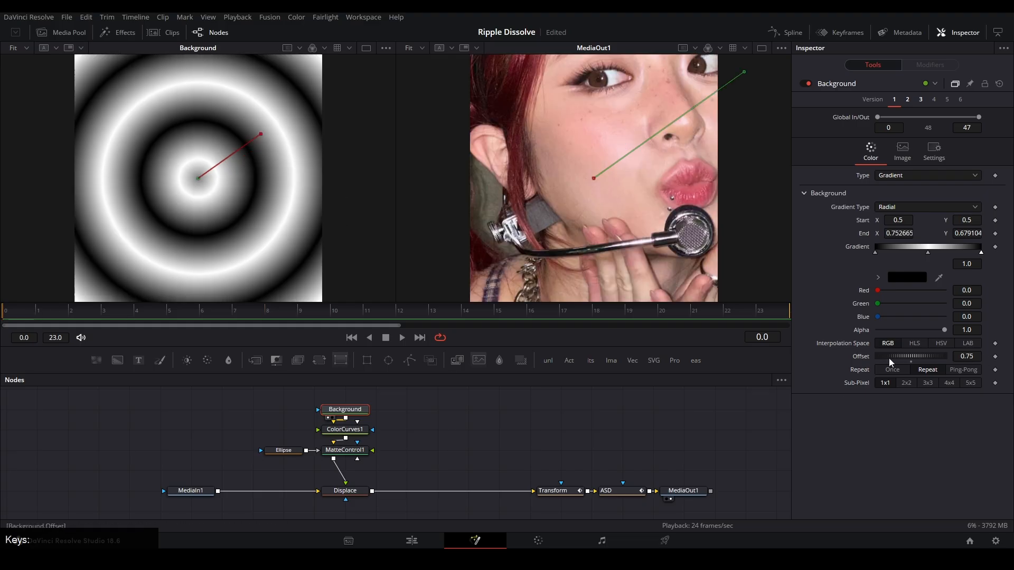
{"action": "double_click", "coordinate": [865, 359]}
{"action": "double_click", "coordinate": [966, 357]}
{"action": "type", "text": "1"}
{"action": "key", "text": "Return"}
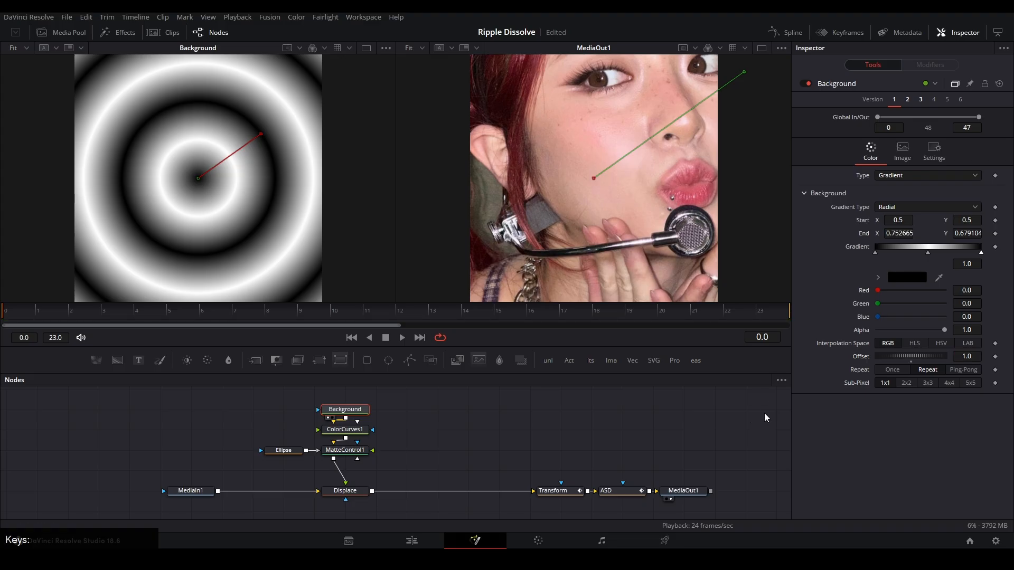
{"action": "left_click", "coordinate": [995, 359]}
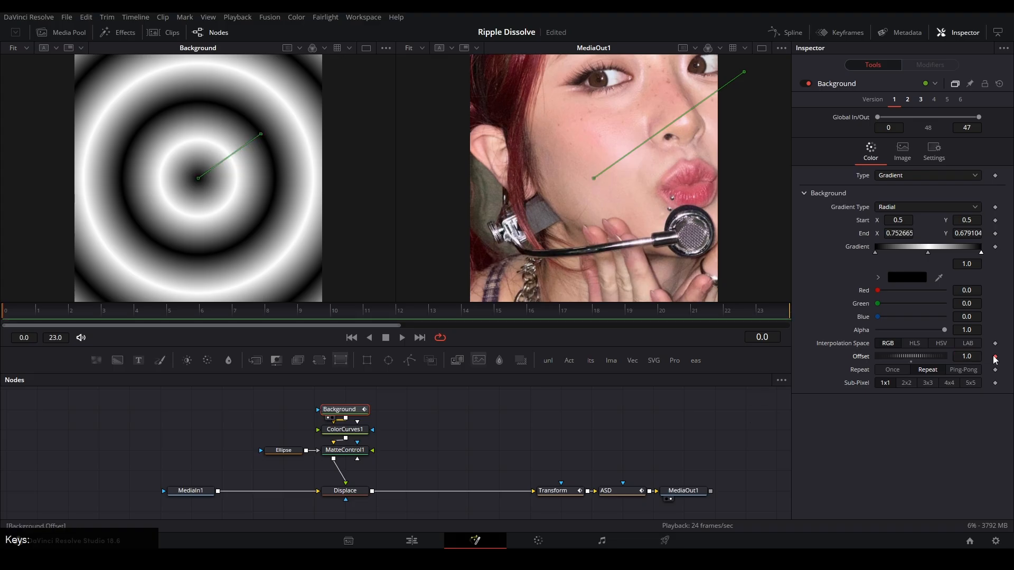
Step: Set the gradient's Offset to 2.75 at frame 23 and play the animation
{"action": "left_click", "coordinate": [765, 309]}
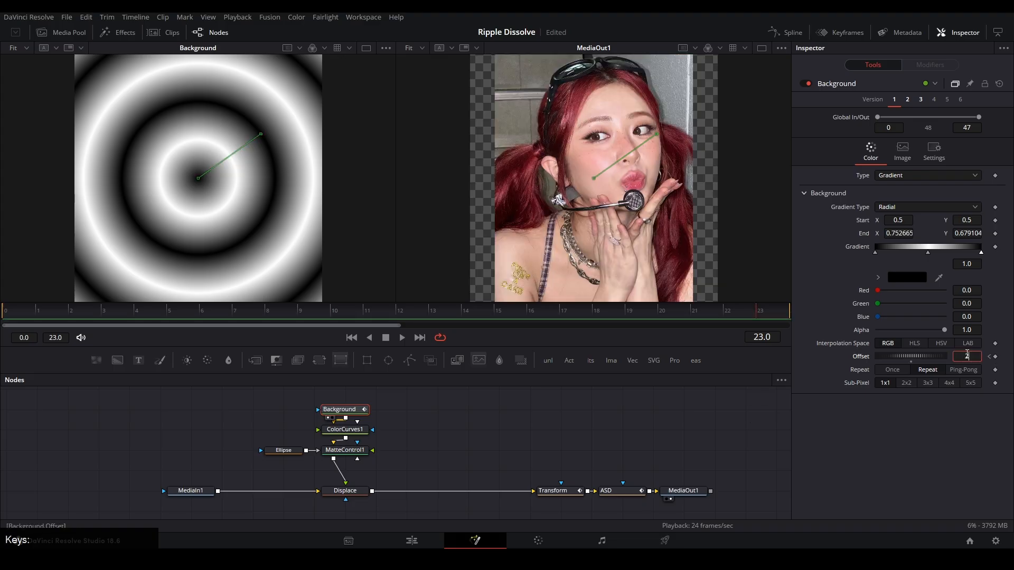
{"action": "left_click", "coordinate": [962, 354]}
{"action": "type", "text": "2.7"}
{"action": "key", "text": "Return"}
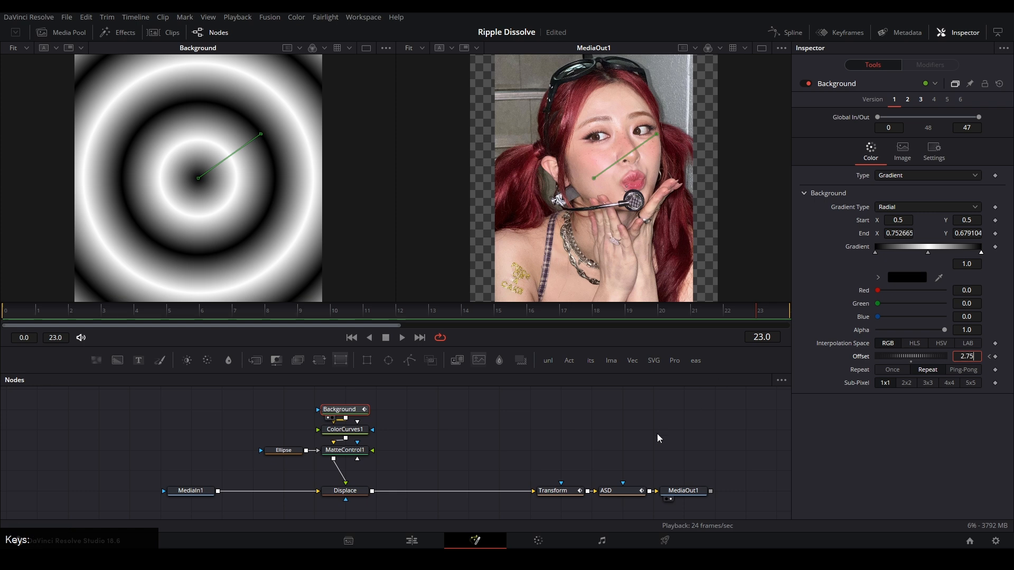
{"action": "key", "text": "space"}
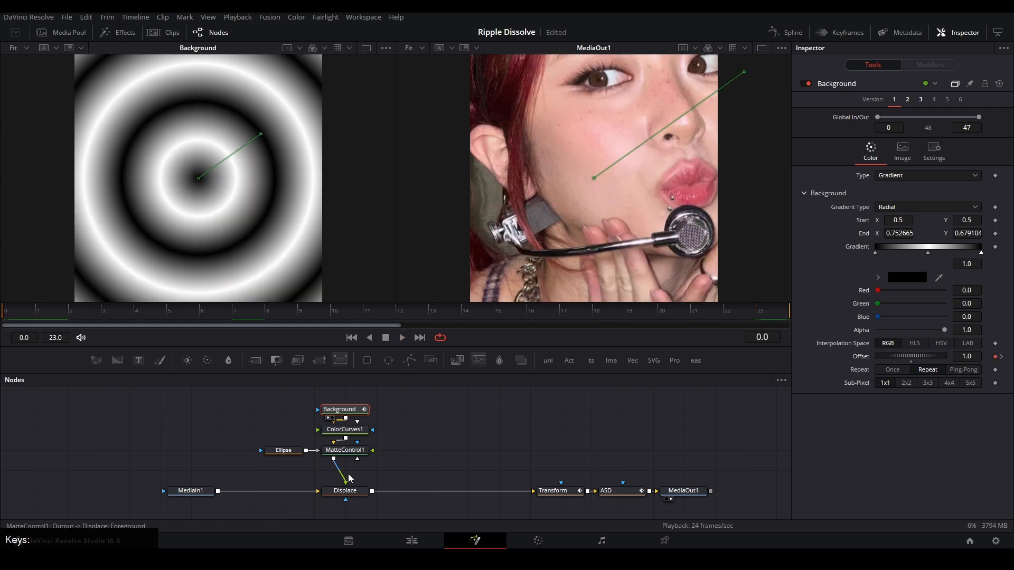
Step: Show the Displace node in the second viewer, play the animation beside the gradient and return to frame 0
{"action": "left_click", "coordinate": [363, 491]}
{"action": "key", "text": "2"}
{"action": "left_click", "coordinate": [484, 431]}
{"action": "key", "text": "space"}
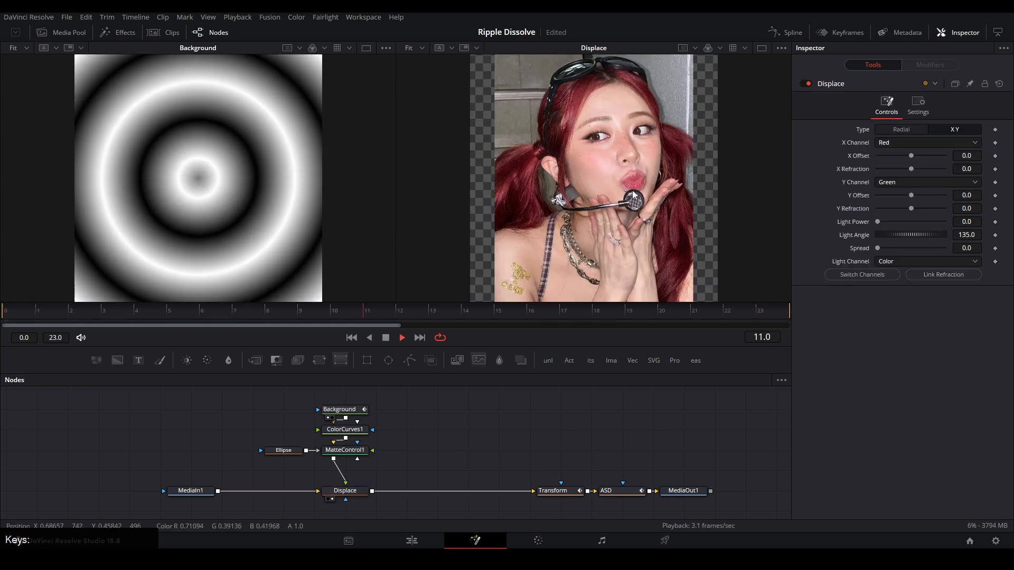
{"action": "key", "text": "space"}
{"action": "left_click", "coordinate": [5, 316]}
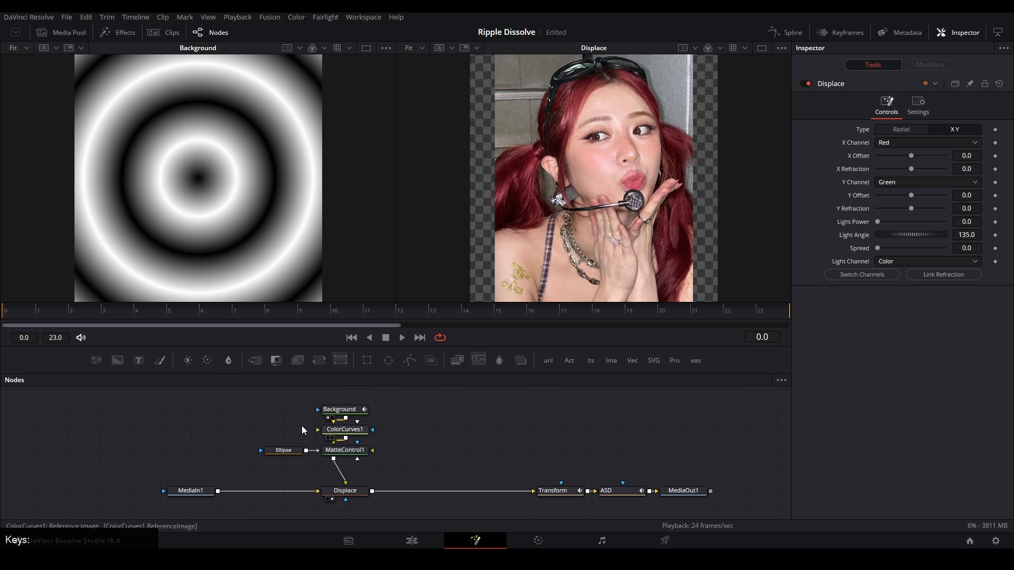
Step: Make the Displace node Radial and animate its Refraction Strength from 0.4 at frame 0 to 0 at frame 23
{"action": "left_click", "coordinate": [353, 493]}
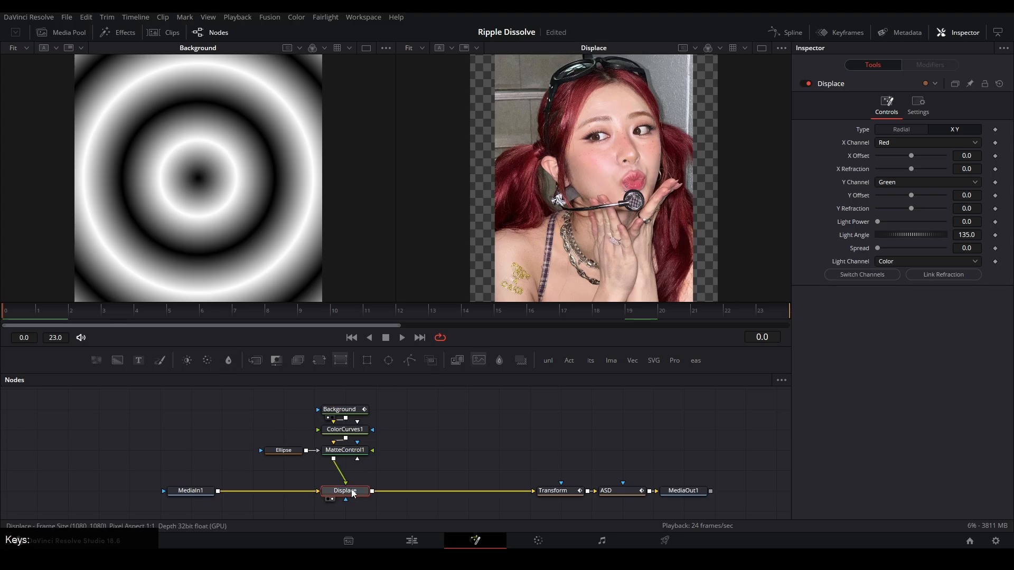
{"action": "left_click", "coordinate": [904, 131]}
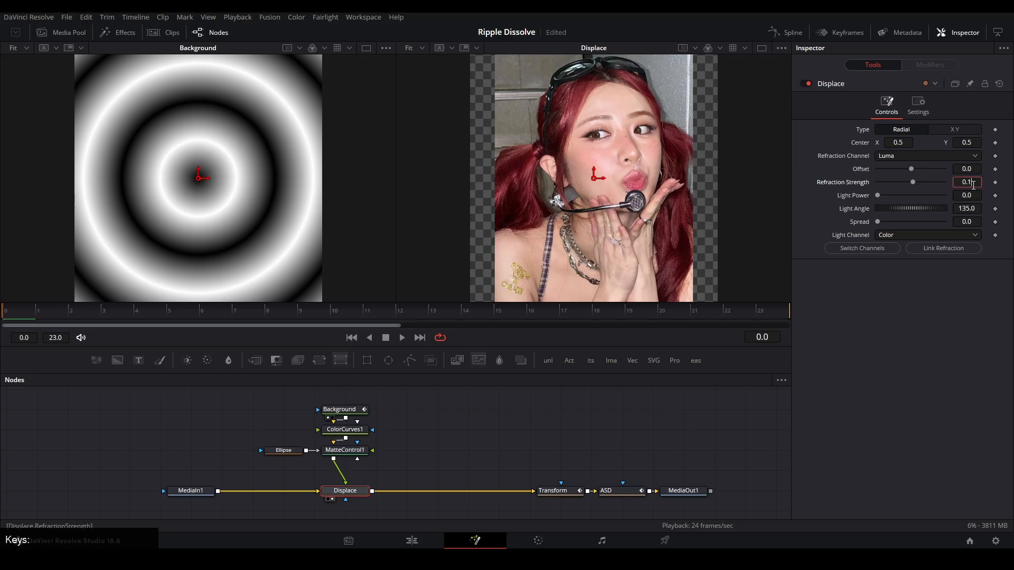
{"action": "key", "text": "Up"}
{"action": "key", "text": "Up"}
{"action": "key", "text": "Up"}
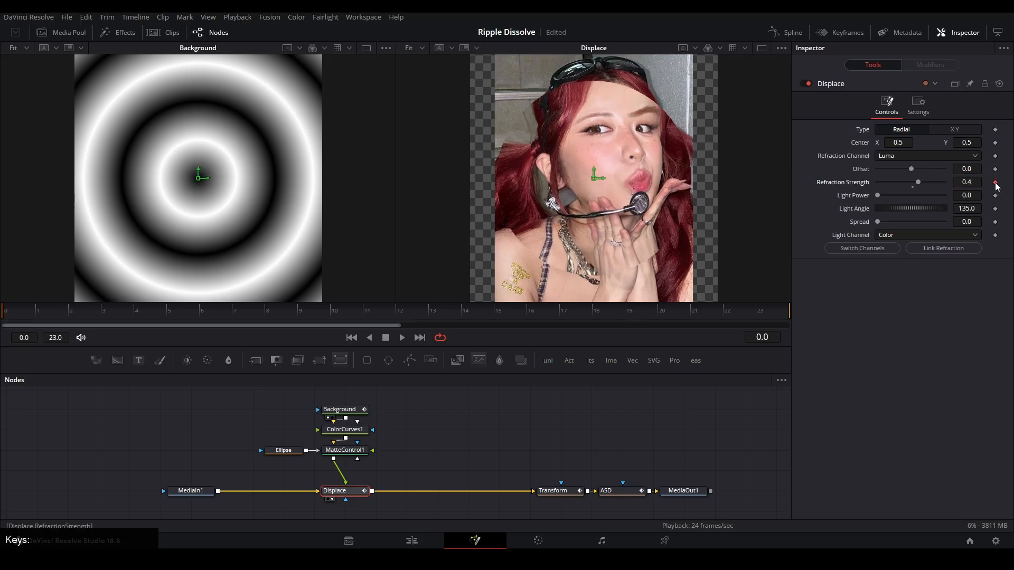
{"action": "left_click", "coordinate": [995, 182]}
{"action": "left_click", "coordinate": [766, 315]}
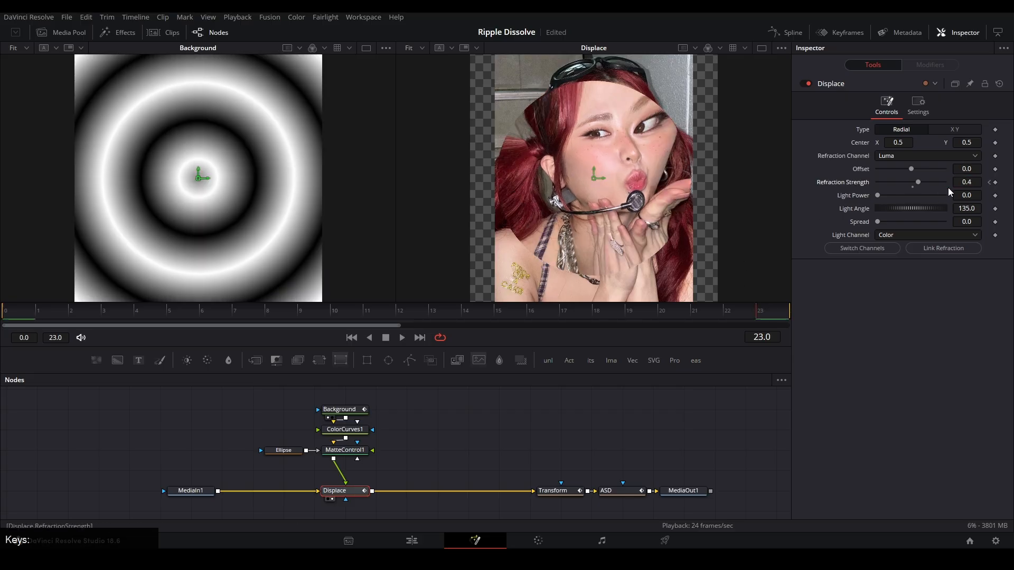
{"action": "left_click_drag", "start_coordinate": [918, 182], "coordinate": [911, 182]}
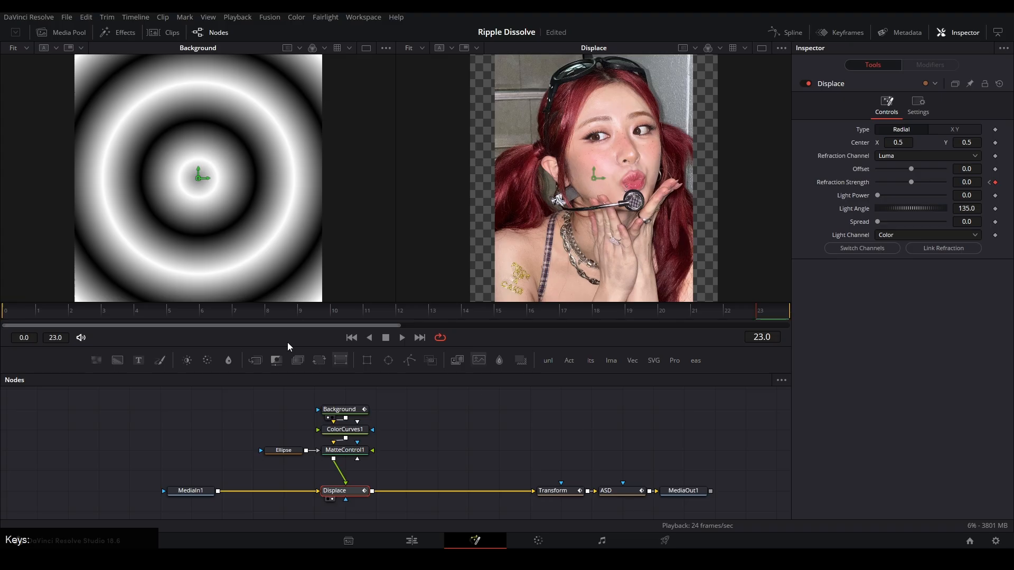
Step: Animate the Displace node's Light Power from 3.0 at frame 0 down to 0 at frame 18
{"action": "left_click", "coordinate": [14, 316]}
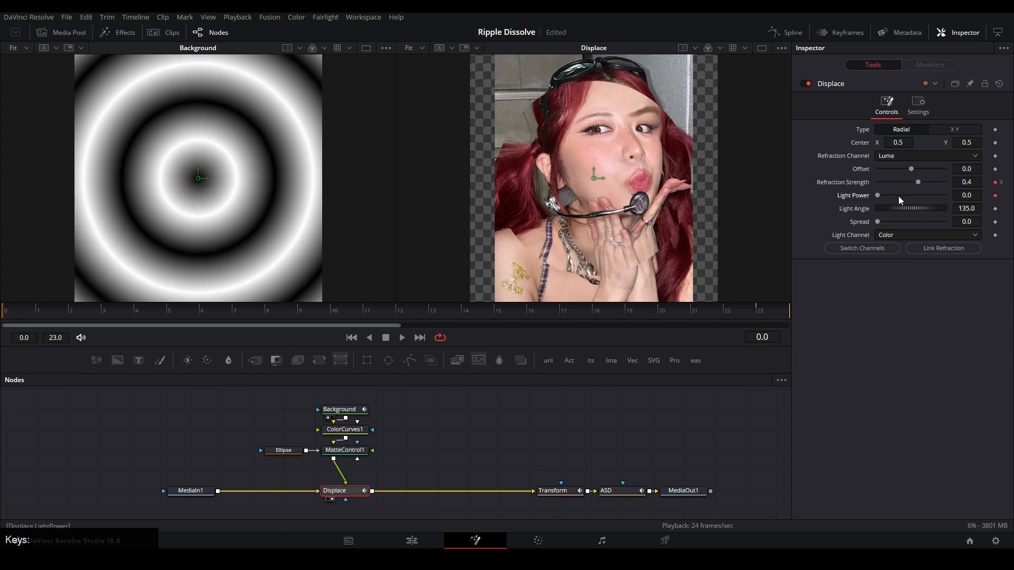
{"action": "left_click_drag", "start_coordinate": [878, 196], "coordinate": [945, 195]}
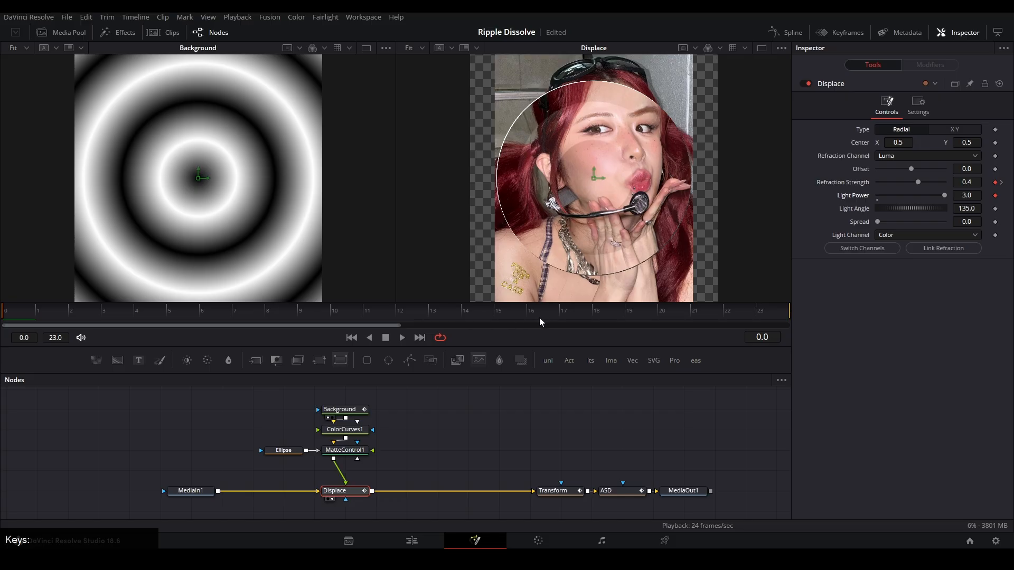
{"action": "left_click", "coordinate": [580, 320]}
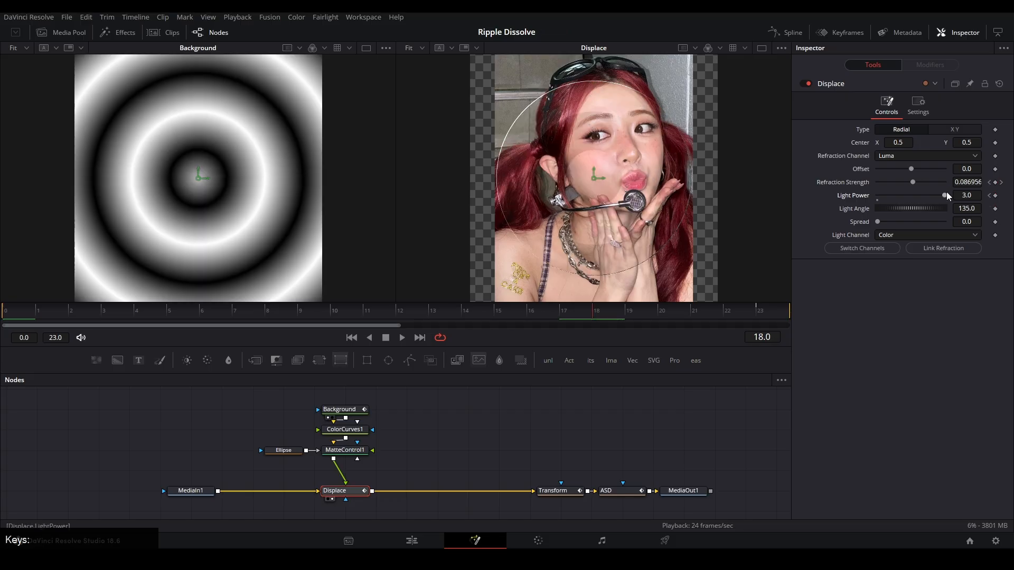
{"action": "left_click_drag", "start_coordinate": [945, 196], "coordinate": [866, 197]}
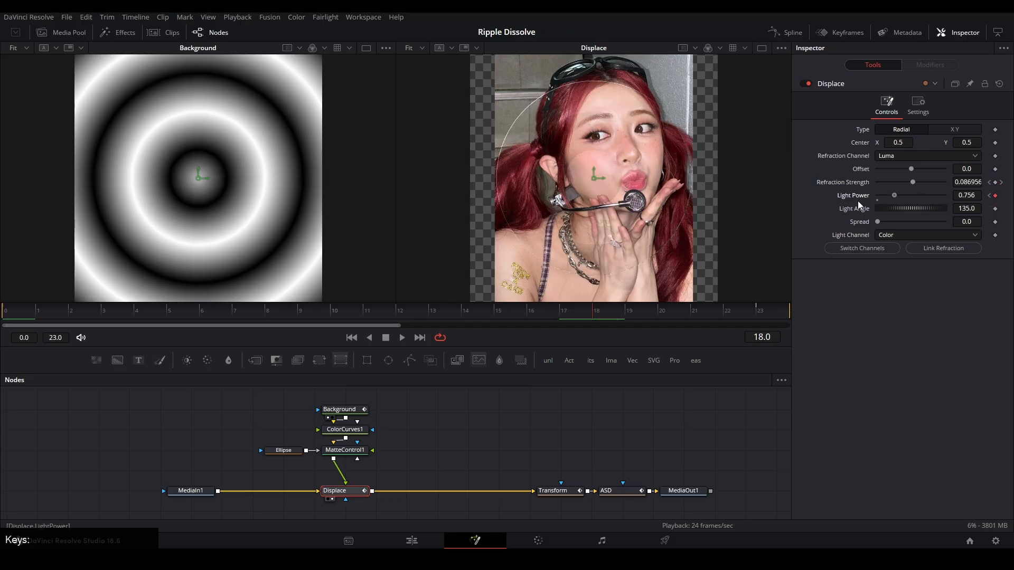
Step: Set the Displace node's Light Channel to Luma and check the highlights at several early frames
{"action": "left_click", "coordinate": [888, 240]}
{"action": "left_click", "coordinate": [889, 310]}
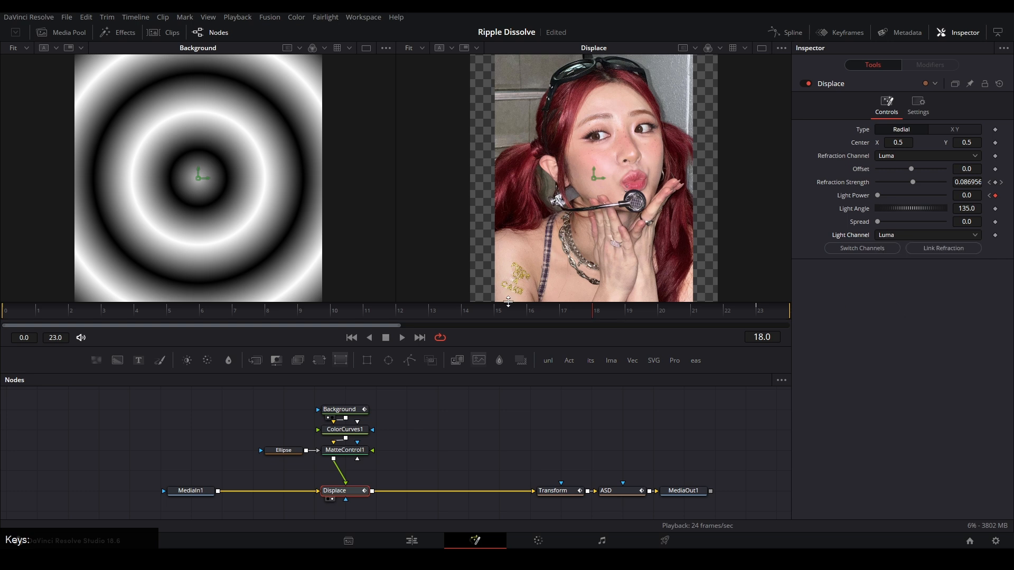
{"action": "left_click", "coordinate": [185, 315]}
{"action": "left_click", "coordinate": [106, 315]}
{"action": "left_click", "coordinate": [218, 309]}
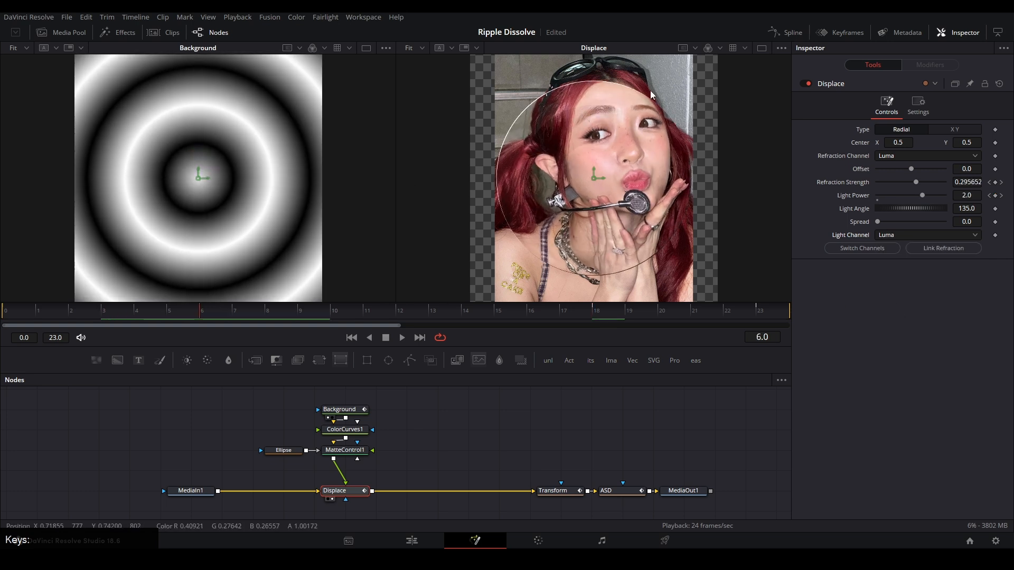
{"action": "left_click", "coordinate": [7, 310]}
Step: Show ColorCurves1 in the first viewer, bend its curve into an S shape for more contrast and play the result
{"action": "left_click", "coordinate": [344, 430]}
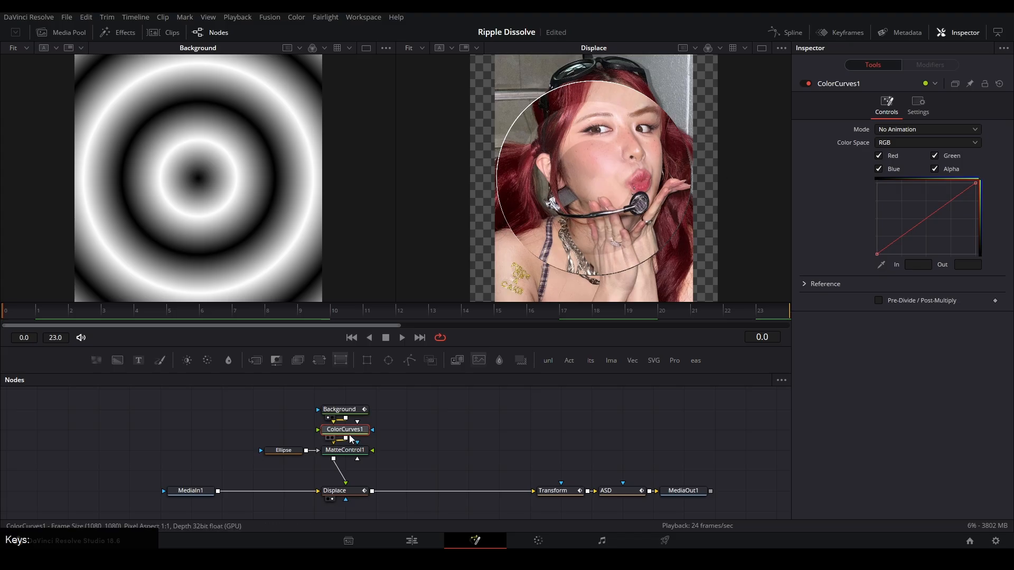
{"action": "key", "text": "1"}
{"action": "left_click", "coordinate": [910, 230]}
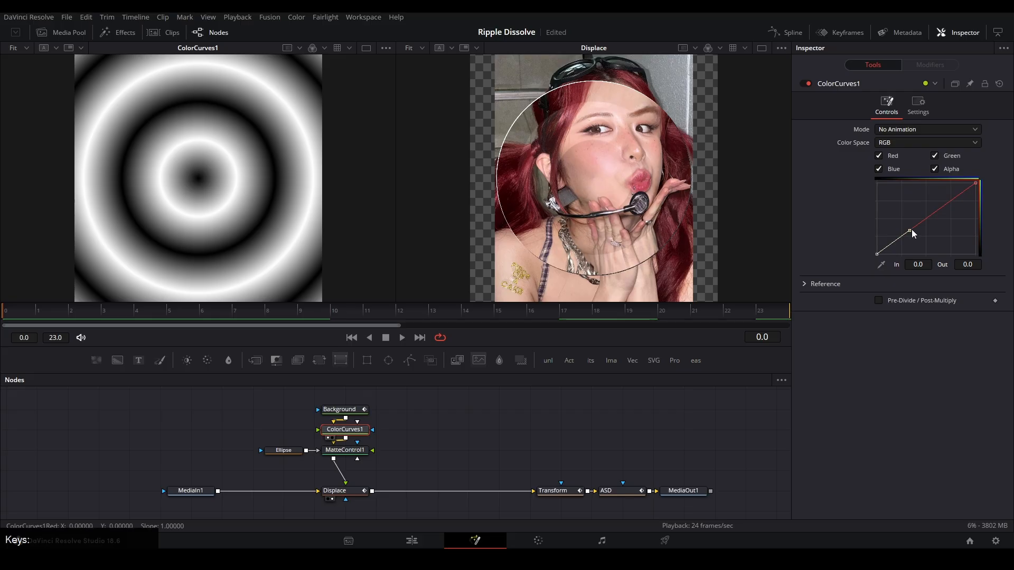
{"action": "left_click_drag", "start_coordinate": [911, 229], "coordinate": [1002, 158]}
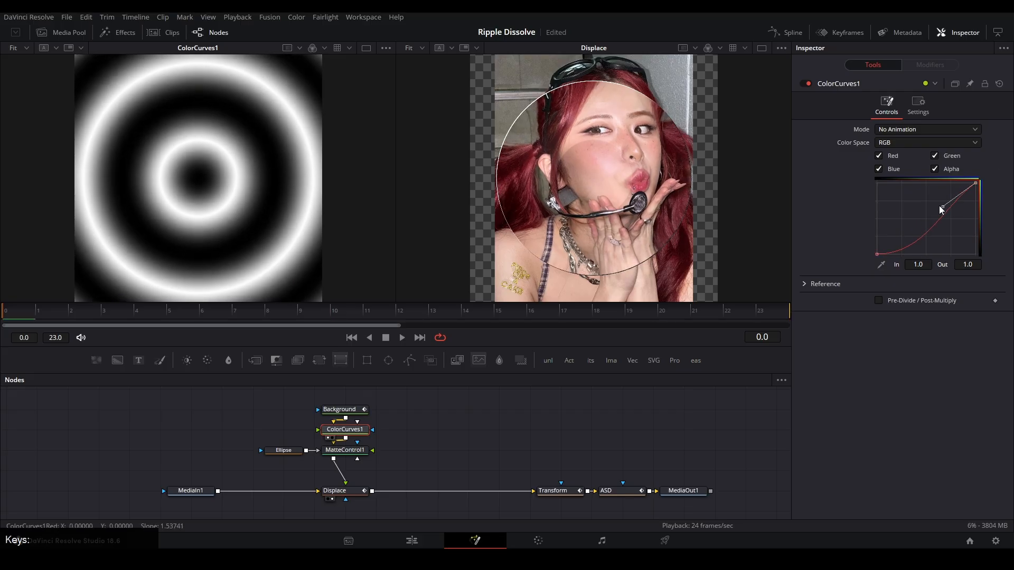
{"action": "left_click_drag", "start_coordinate": [943, 210], "coordinate": [927, 188]}
{"action": "key", "text": "space"}
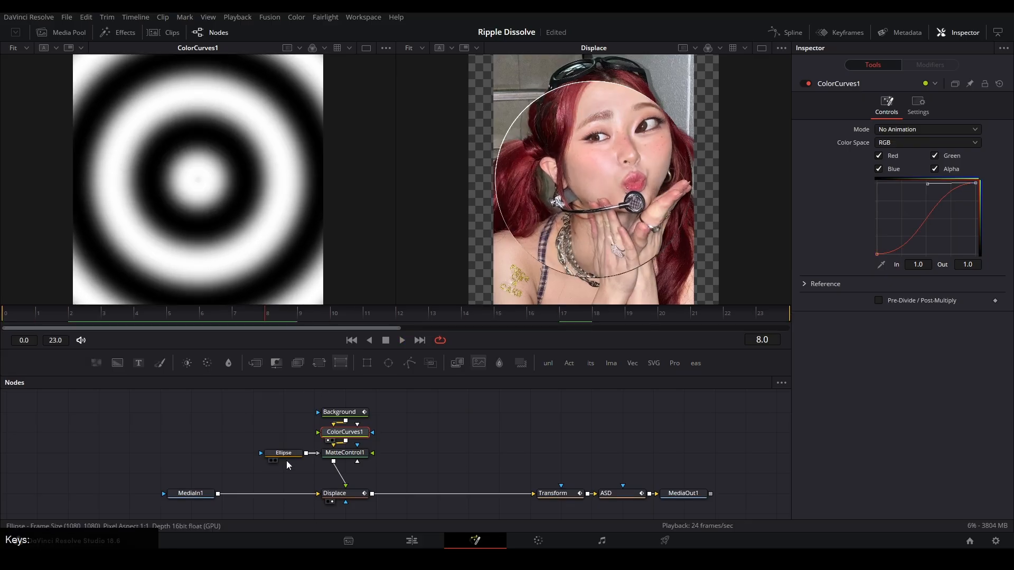
Step: Set the Ellipse mask's Soft Edge to 0.1 and play the softened ripple
{"action": "left_click", "coordinate": [291, 457]}
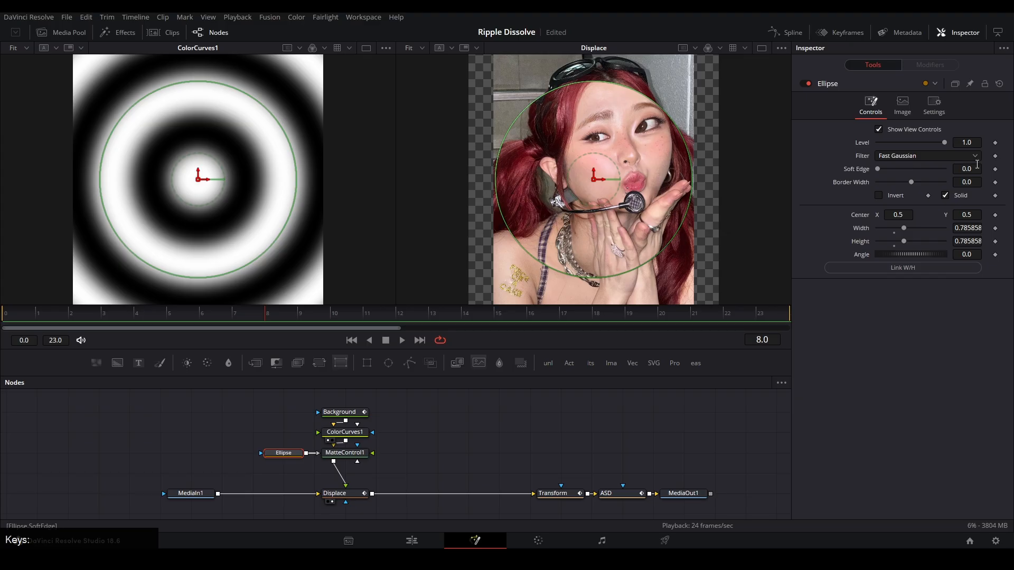
{"action": "key", "text": "Up"}
{"action": "key", "text": "space"}
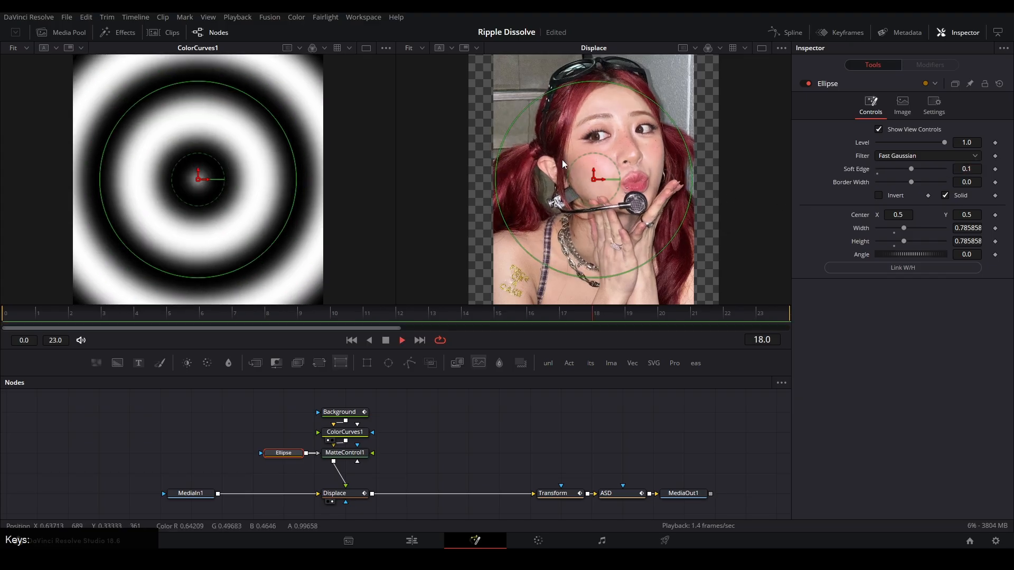
{"action": "left_click", "coordinate": [632, 424]}
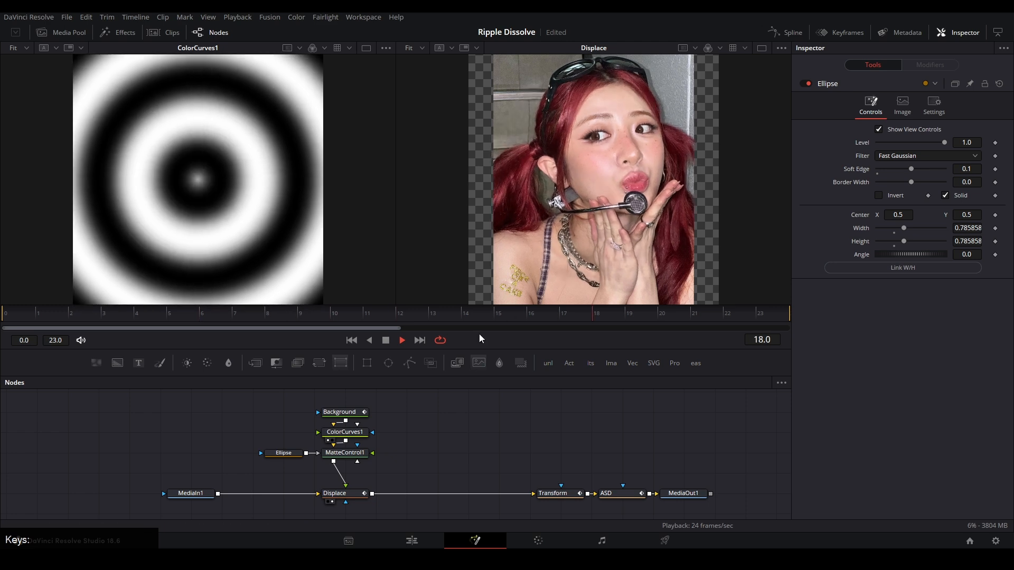
{"action": "key", "text": "space"}
Step: Reshape the Displace node's Refraction Strength animation curve to fall steeply at the start and ease out at the end, then play it
{"action": "left_click", "coordinate": [357, 493]}
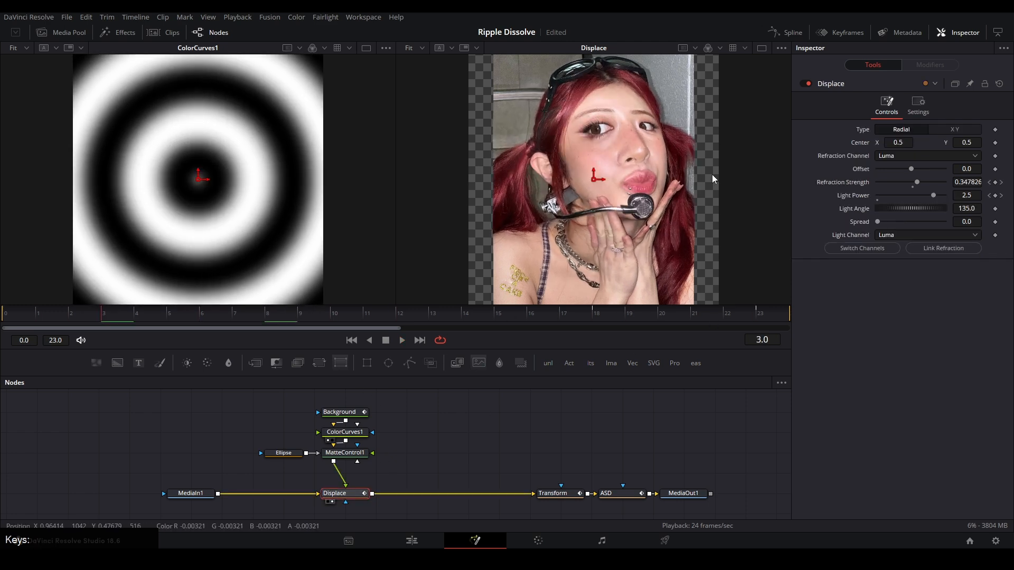
{"action": "left_click", "coordinate": [785, 32]}
{"action": "left_click", "coordinate": [423, 436]}
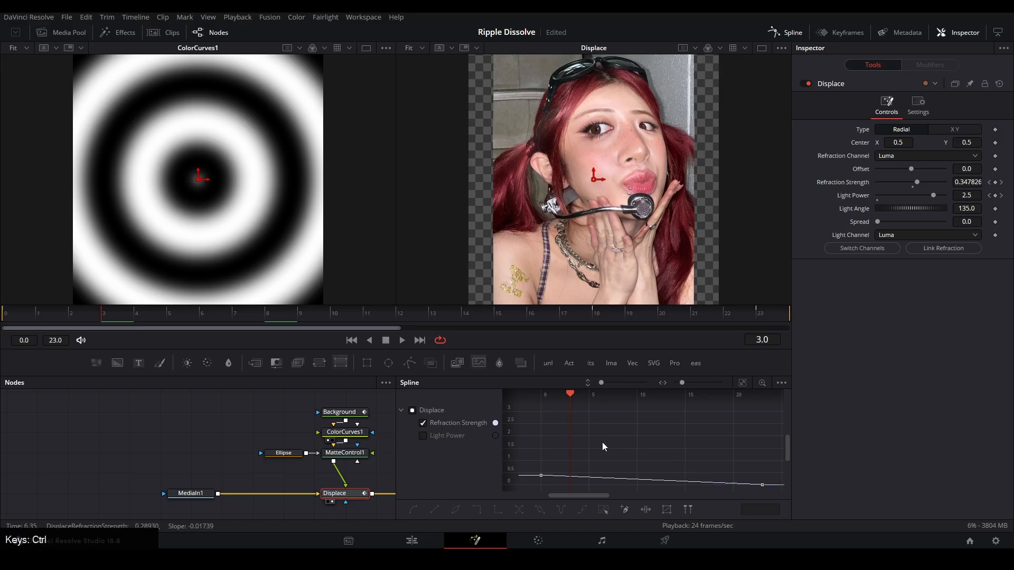
{"action": "key", "text": "ctrl+f"}
{"action": "key", "text": "f"}
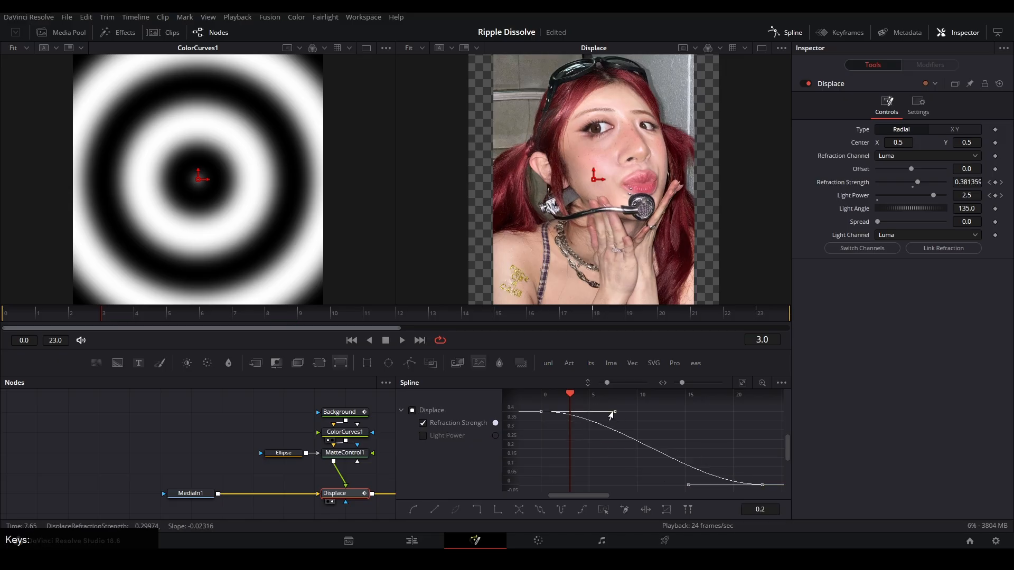
{"action": "left_click_drag", "start_coordinate": [615, 412], "coordinate": [548, 441]}
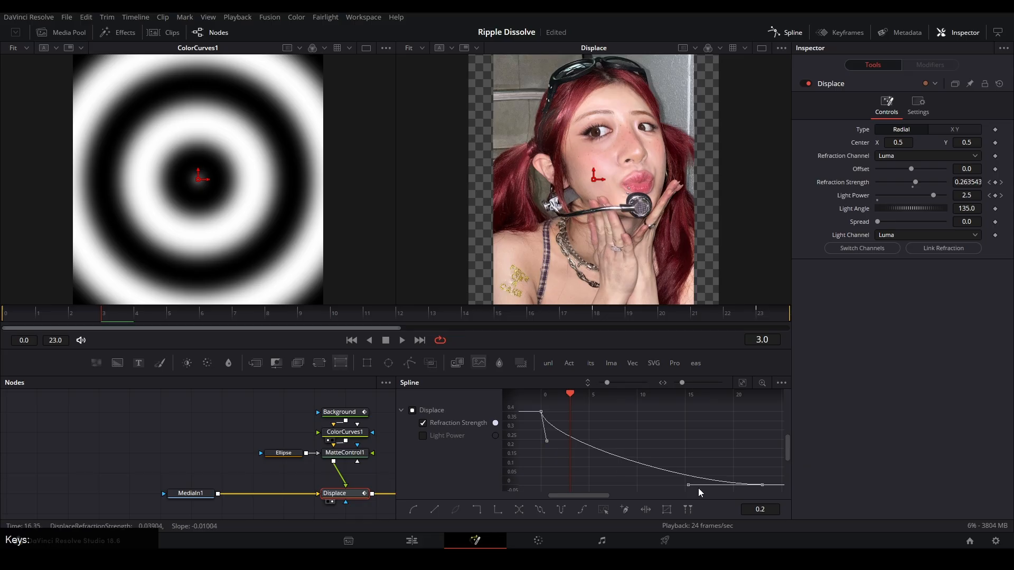
{"action": "left_click_drag", "start_coordinate": [688, 485], "coordinate": [693, 477]}
{"action": "left_click", "coordinate": [696, 420]}
{"action": "key", "text": "space"}
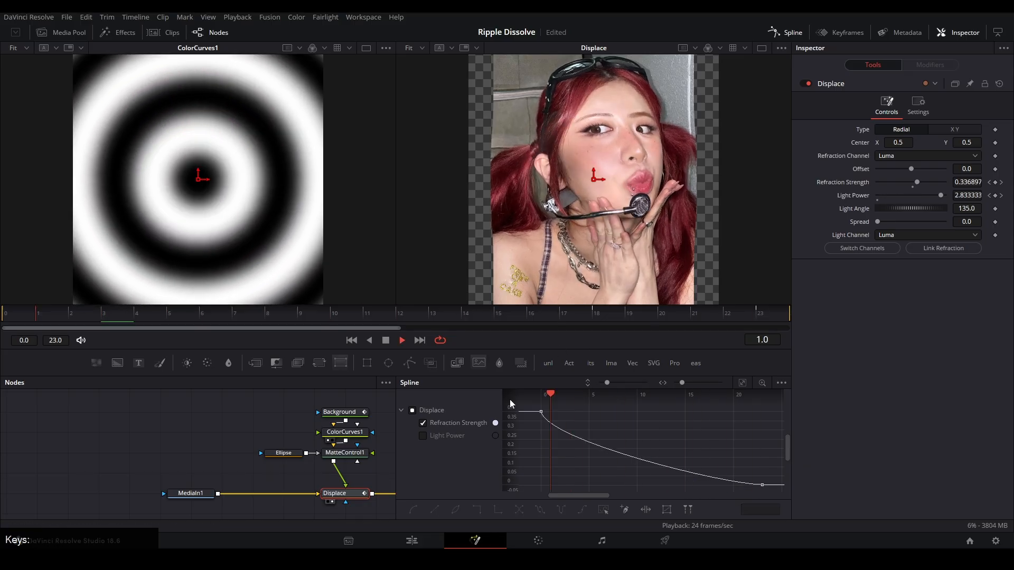
{"action": "key", "text": "space"}
Step: Smooth the Displace node's Light Power curve with a fast initial drop and a gentle ease into its last keyframe, and play the result
{"action": "left_click", "coordinate": [422, 423]}
{"action": "left_click", "coordinate": [439, 435]}
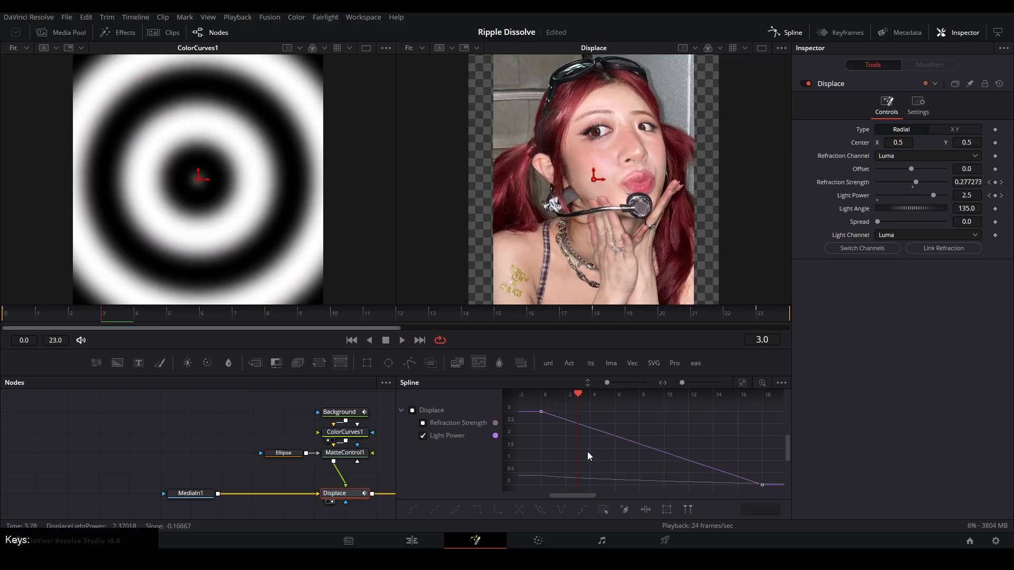
{"action": "key", "text": "ctrl+a"}
{"action": "key", "text": "f"}
{"action": "left_click_drag", "start_coordinate": [615, 412], "coordinate": [543, 426]}
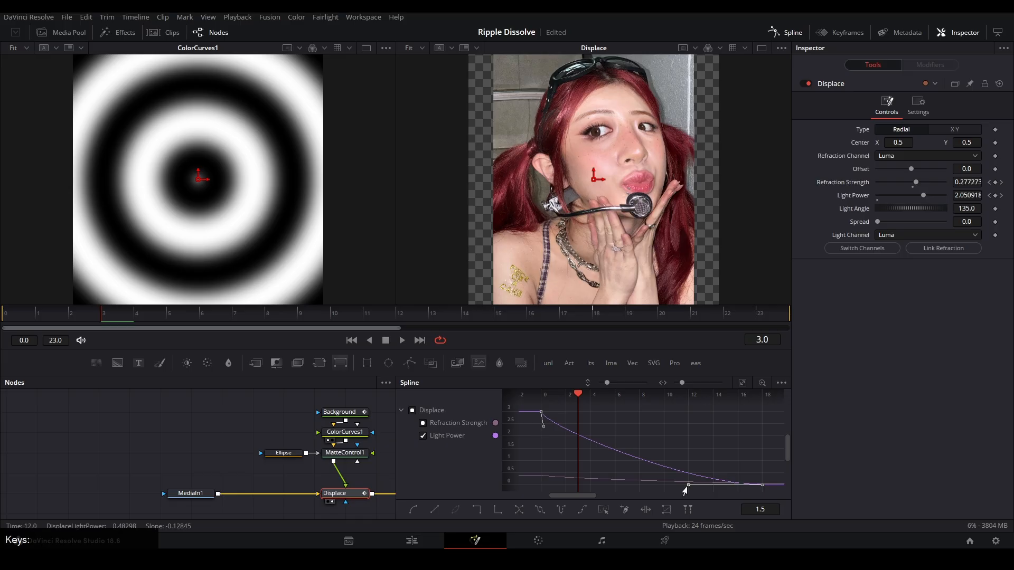
{"action": "left_click_drag", "start_coordinate": [687, 485], "coordinate": [720, 484]}
{"action": "key", "text": "space"}
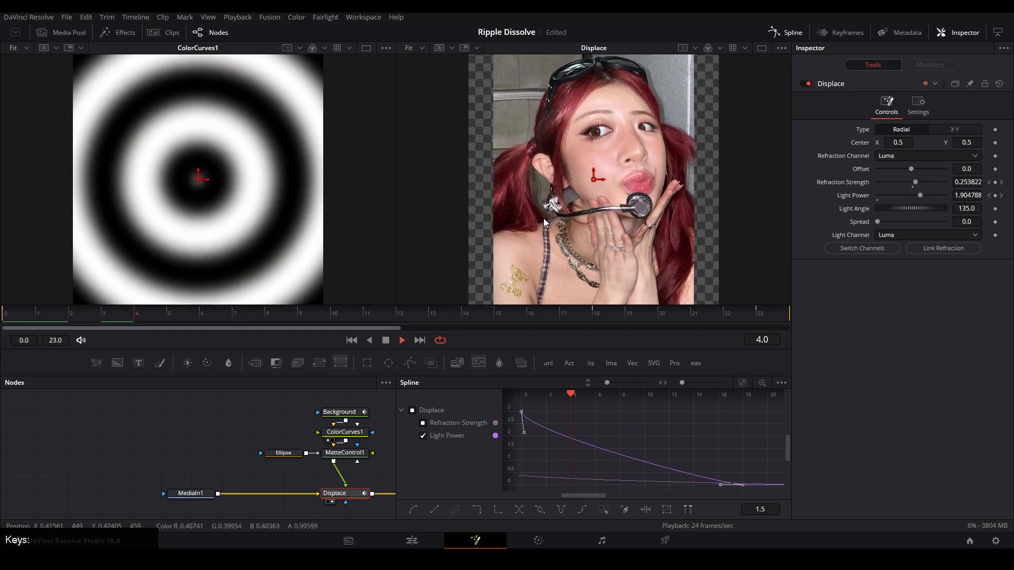
{"action": "key", "text": "space"}
{"action": "left_click", "coordinate": [423, 436]}
Step: Ease the Background node's gradient Offset curve so it rises quickly at first and slows toward the last keyframe, and play the ripple
{"action": "left_click", "coordinate": [339, 412]}
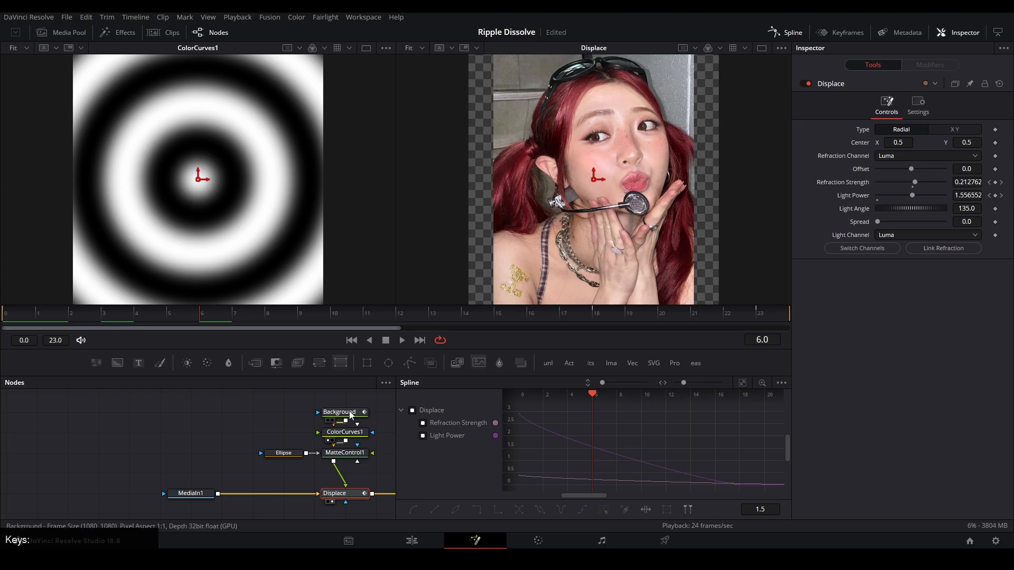
{"action": "left_click", "coordinate": [422, 423]}
{"action": "left_click_drag", "start_coordinate": [638, 434], "coordinate": [528, 492]}
{"action": "left_click_drag", "start_coordinate": [610, 467], "coordinate": [550, 475]}
{"action": "left_click_drag", "start_coordinate": [675, 451], "coordinate": [749, 400]}
{"action": "key", "text": "space"}
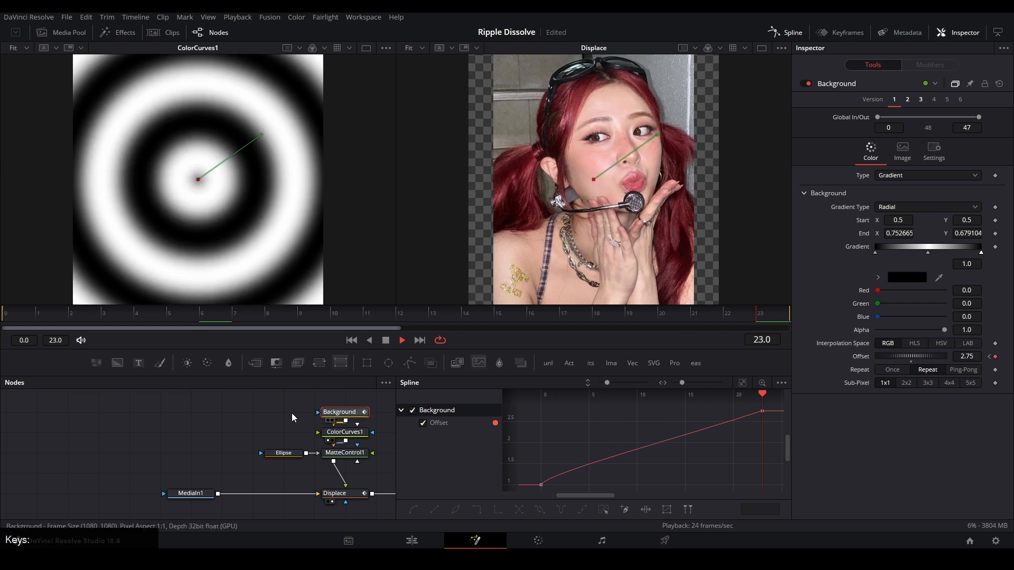
{"action": "left_click", "coordinate": [199, 438]}
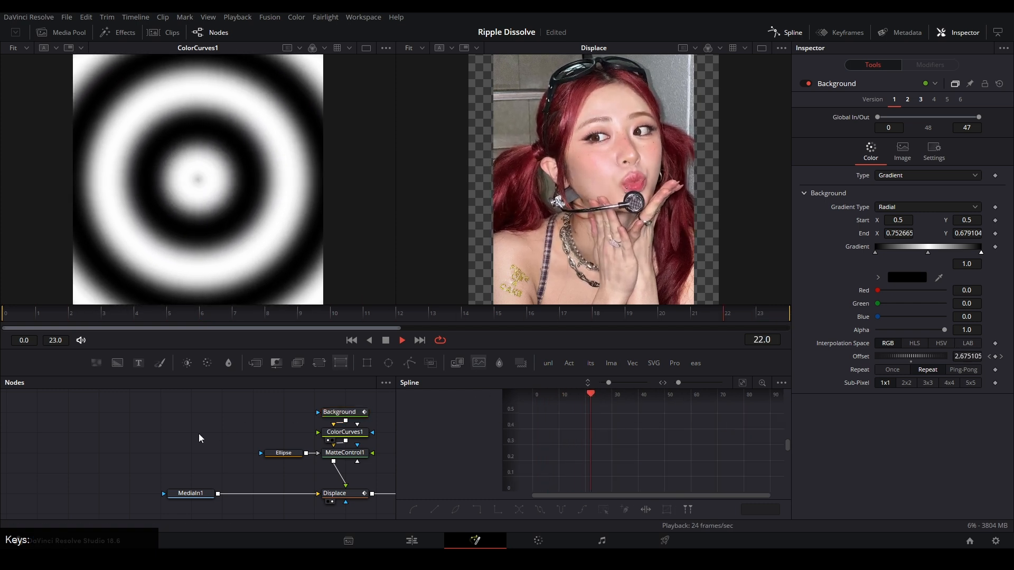
Step: Close the spline editor, play the ASD node's output in a single viewer and return to the edit timeline
{"action": "left_click", "coordinate": [787, 33]}
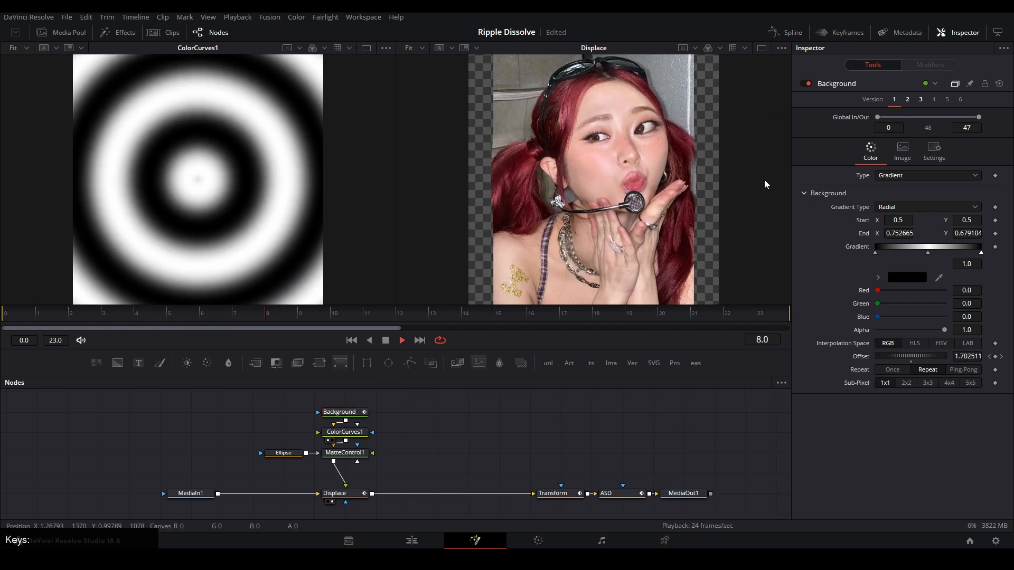
{"action": "left_click", "coordinate": [606, 493]}
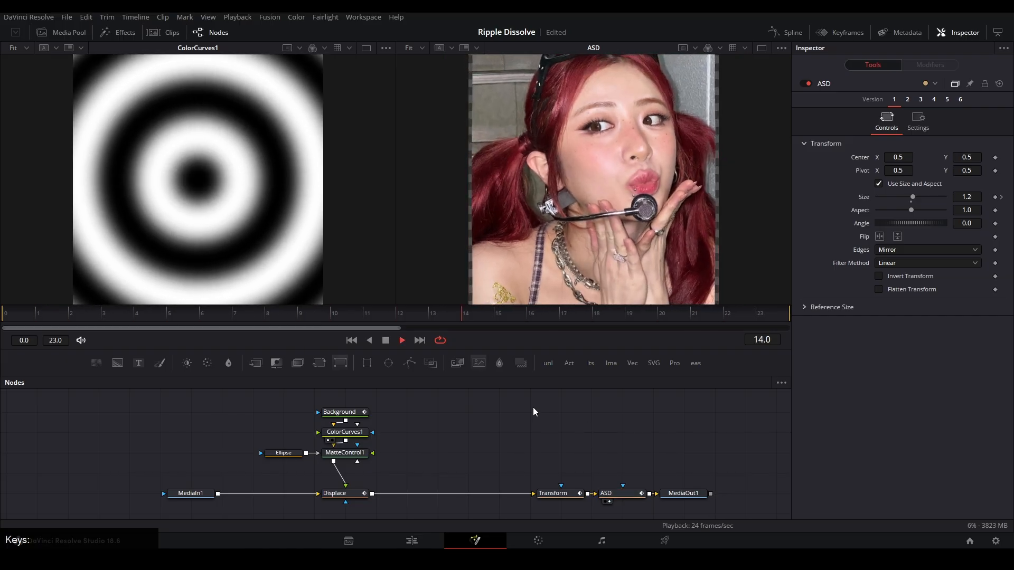
{"action": "key", "text": "space"}
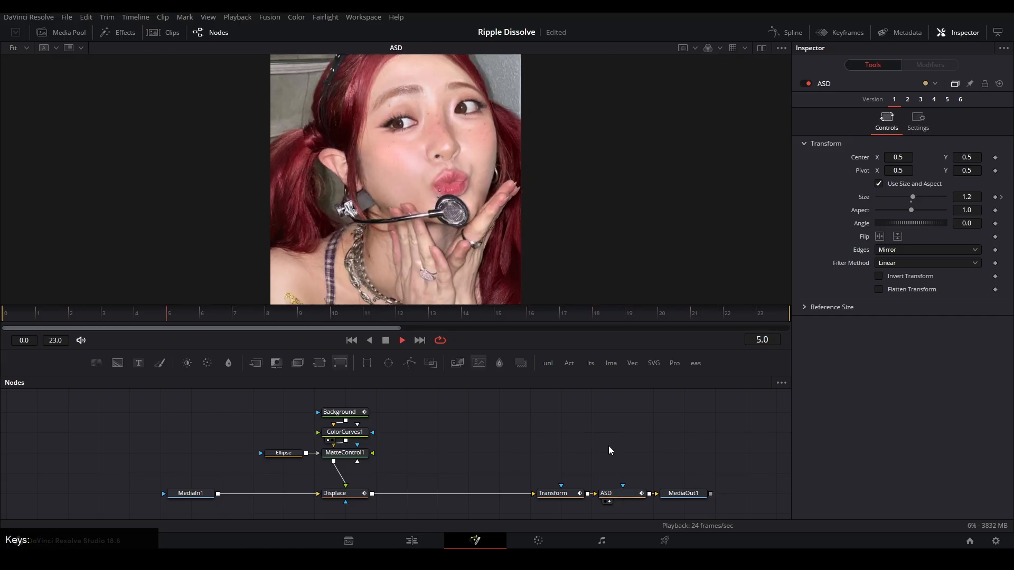
{"action": "key", "text": "shift+4"}
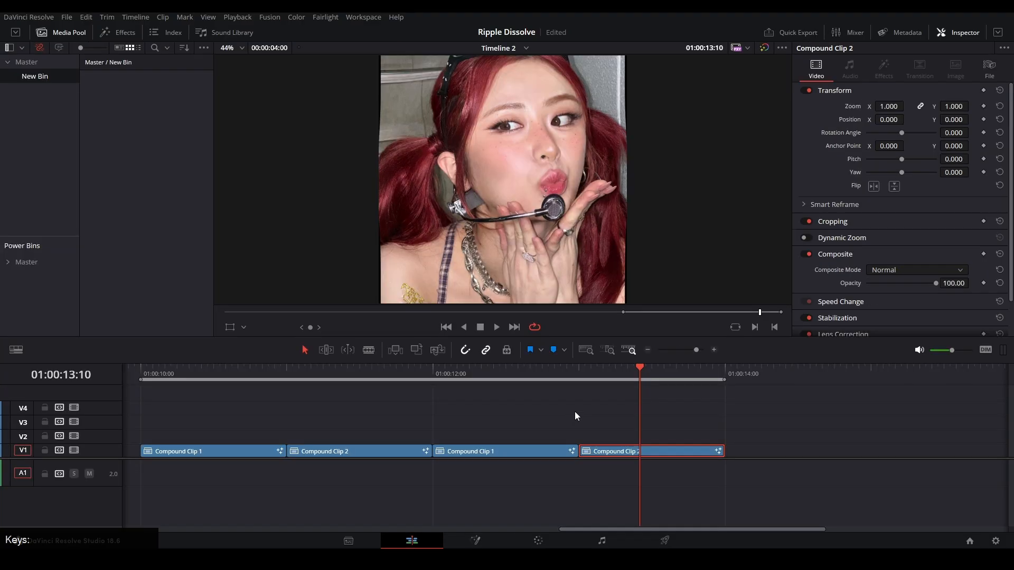